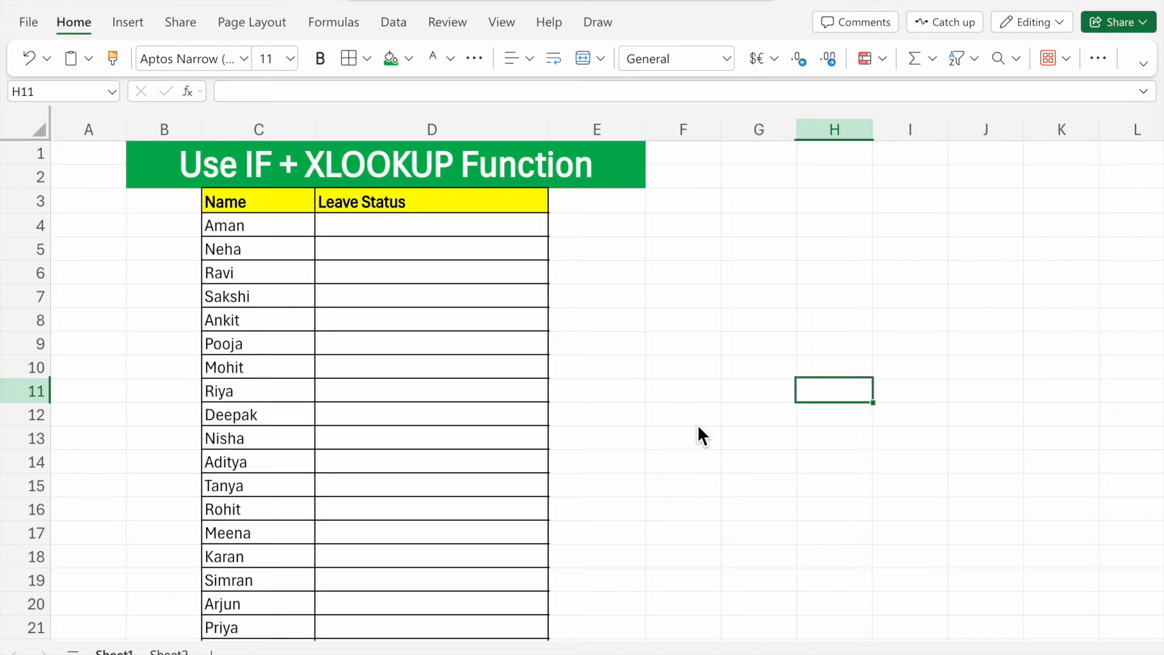
# Step: Review the Name and Leave Status columns on Sheet1 and the Name and Leave Balance table on Sheet2
pyautogui.moveTo(281, 202); pyautogui.dragTo(279, 438)
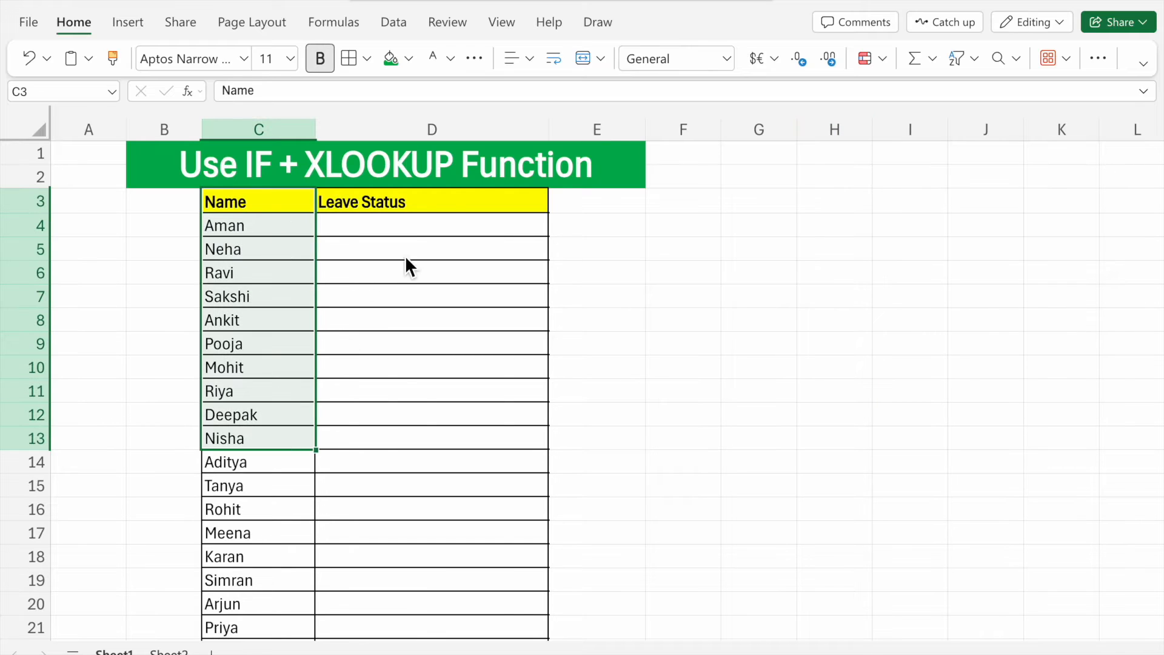
pyautogui.moveTo(436, 206); pyautogui.dragTo(429, 297)
pyautogui.click(290, 251)
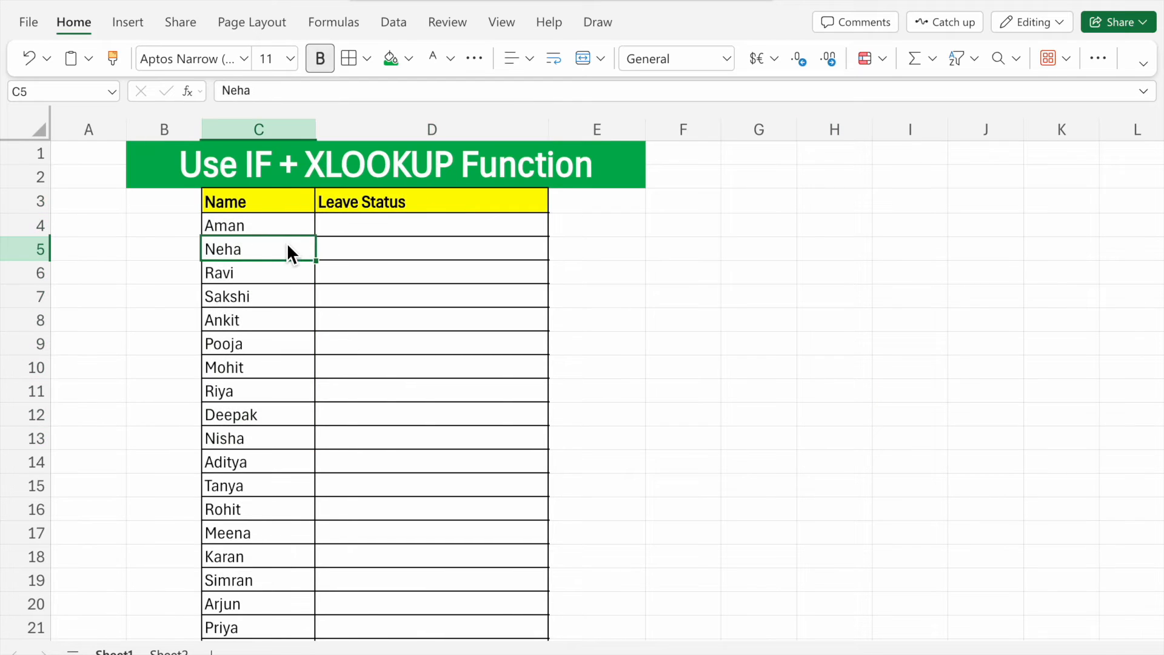
pyautogui.click(404, 235)
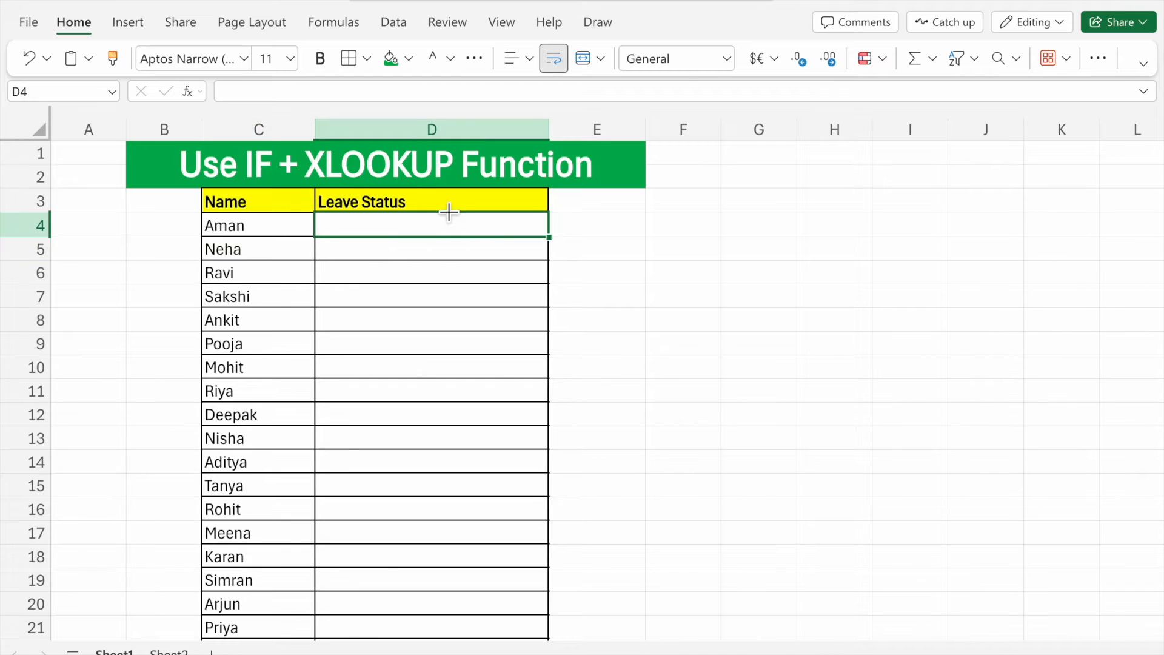
pyautogui.moveTo(308, 229); pyautogui.dragTo(306, 438)
pyautogui.moveTo(428, 240); pyautogui.dragTo(405, 333)
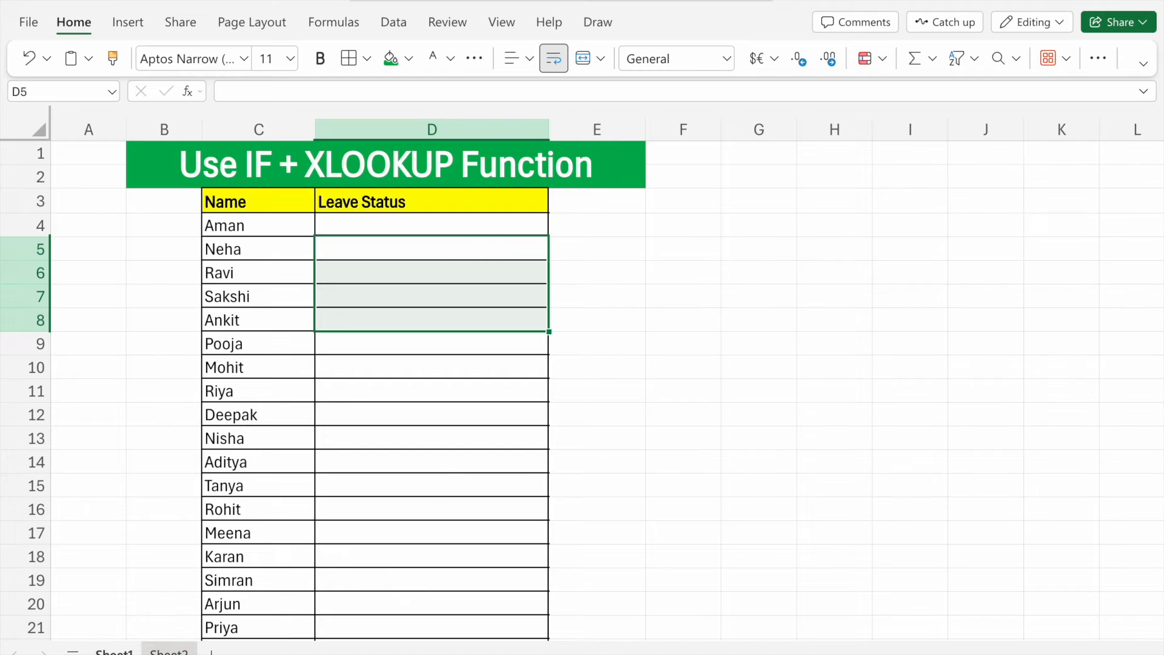
pyautogui.click(170, 651)
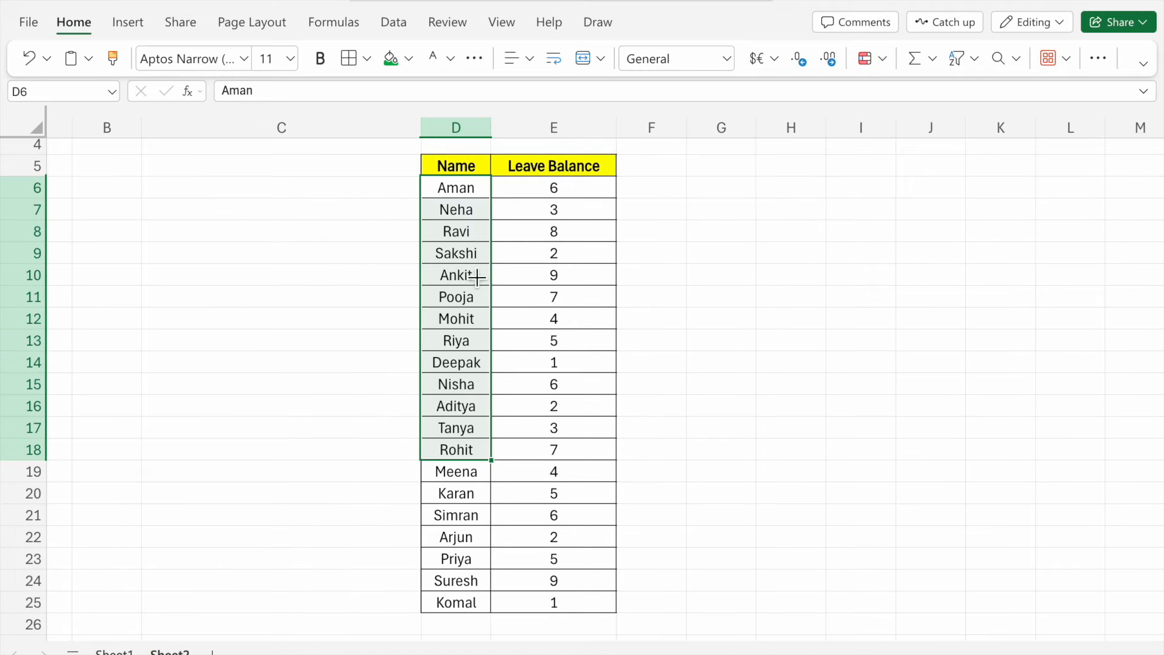
pyautogui.moveTo(561, 185); pyautogui.dragTo(556, 343)
pyautogui.moveTo(480, 188); pyautogui.dragTo(476, 488)
pyautogui.moveTo(602, 192); pyautogui.dragTo(549, 456)
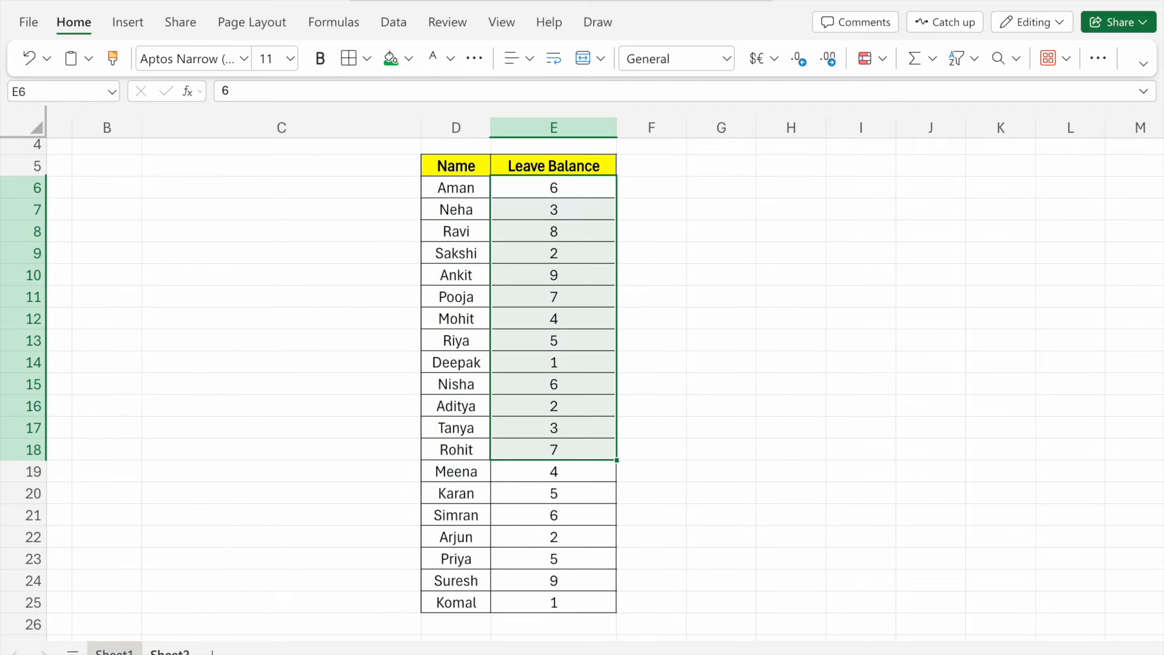
pyautogui.click(114, 649)
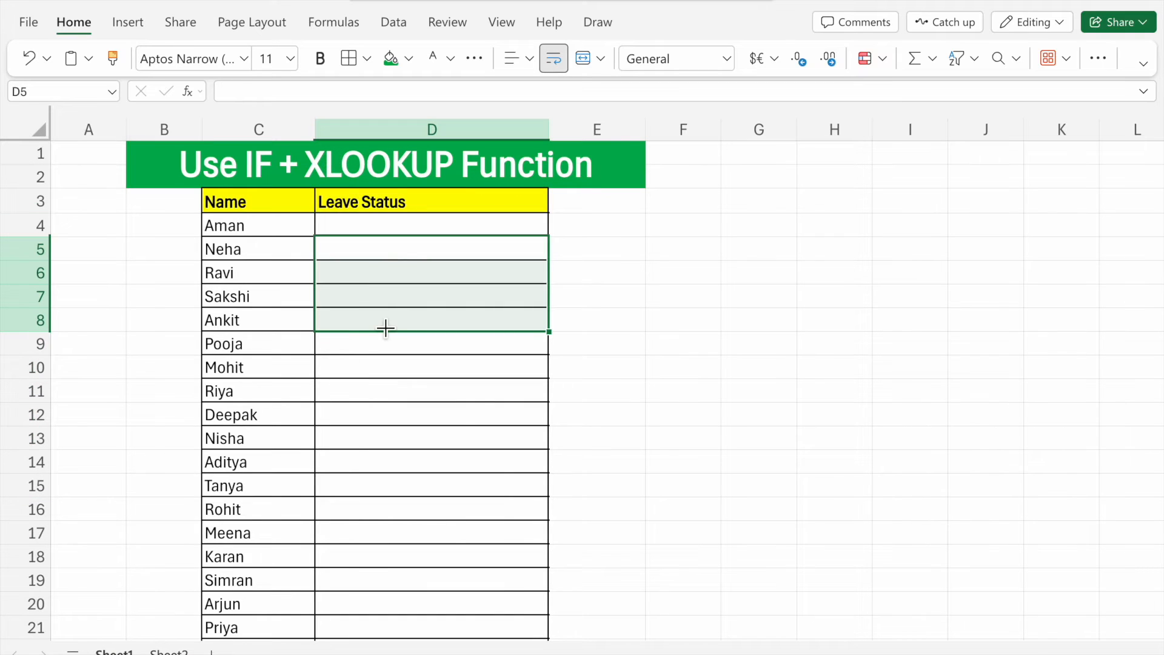
pyautogui.click(411, 227)
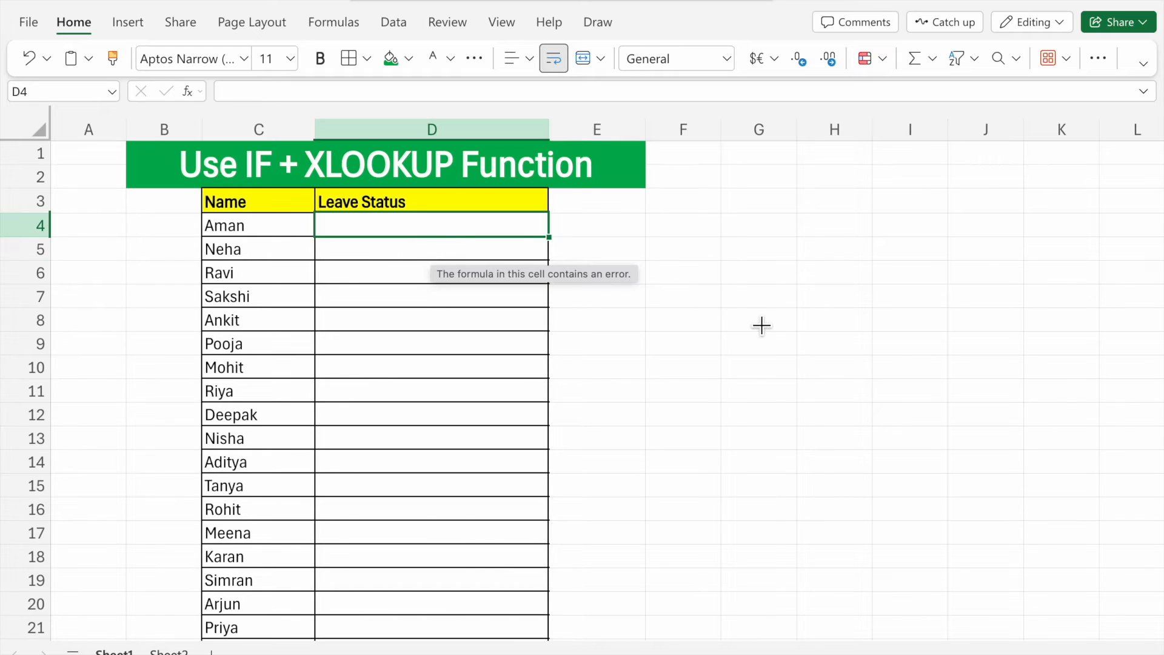
# Step: Write the note "5 more that 5 leave remain" in cell G7 and clear the cell again
pyautogui.click(768, 308)
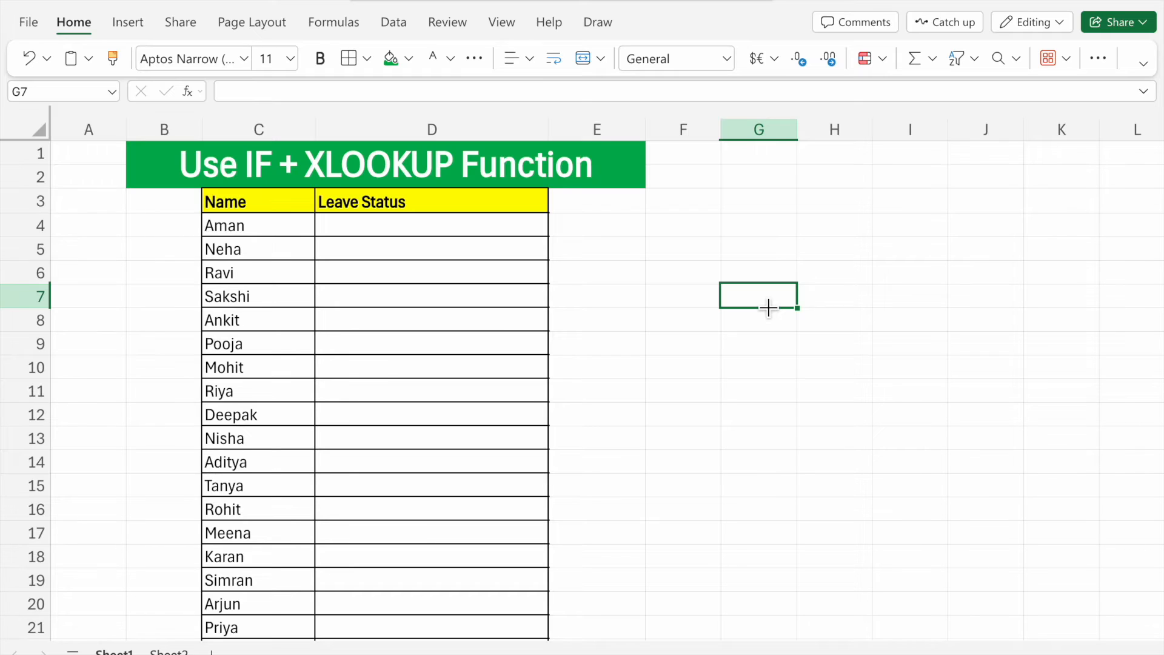
pyautogui.write('5')
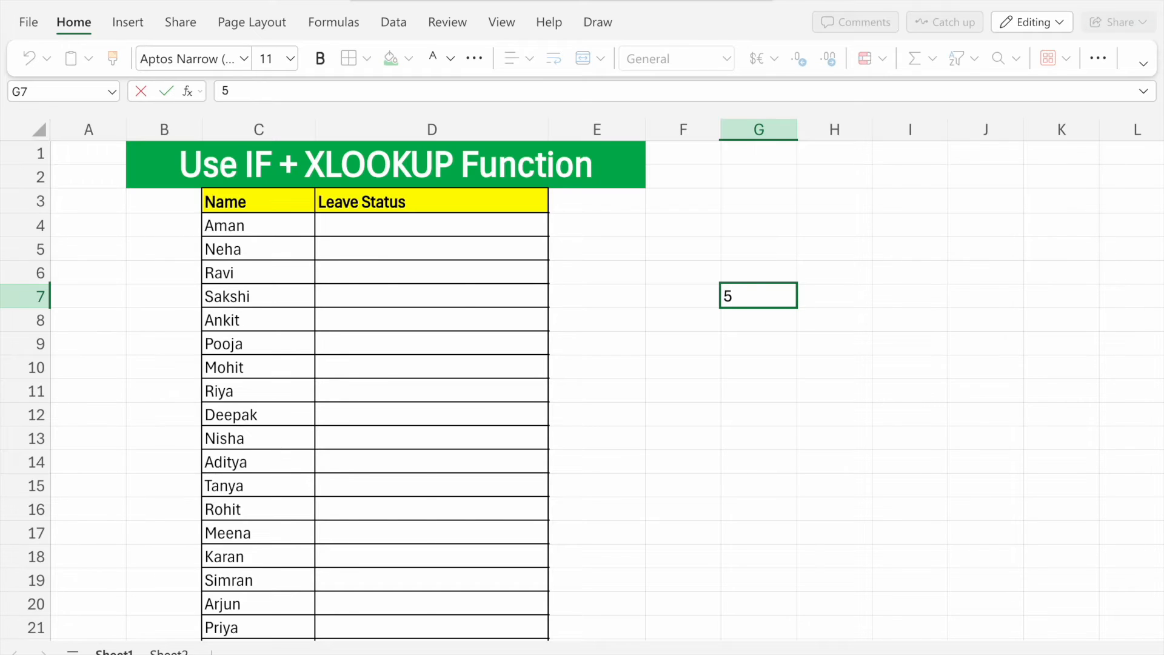
pyautogui.write(' more that 5 leave remain')
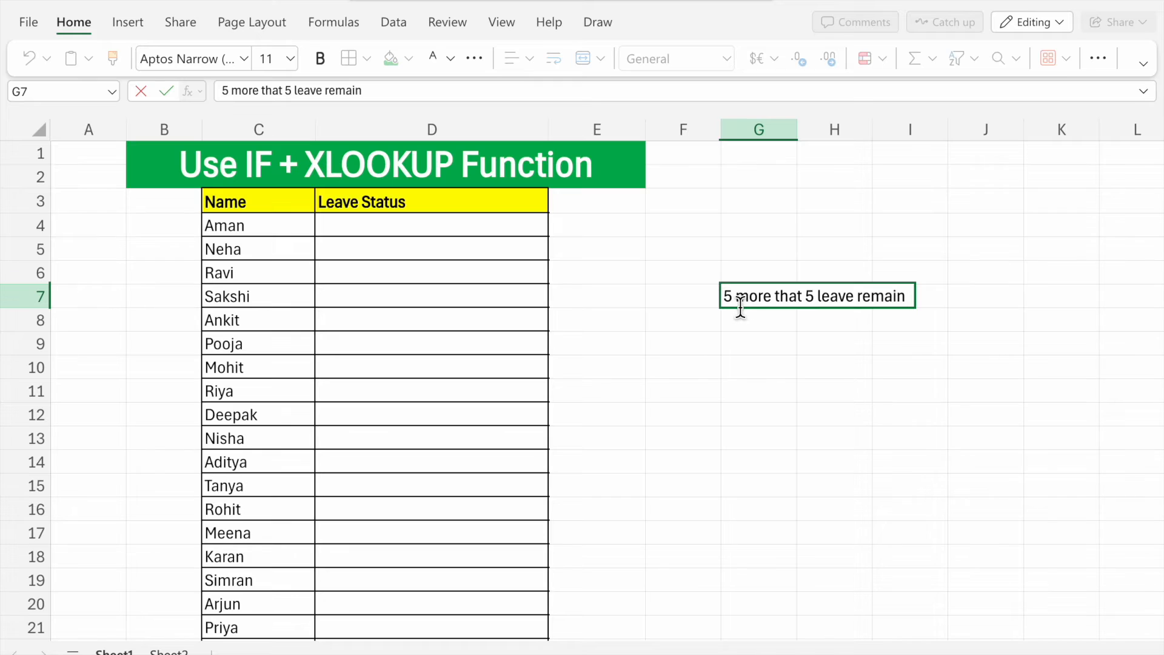
pyautogui.click(452, 233)
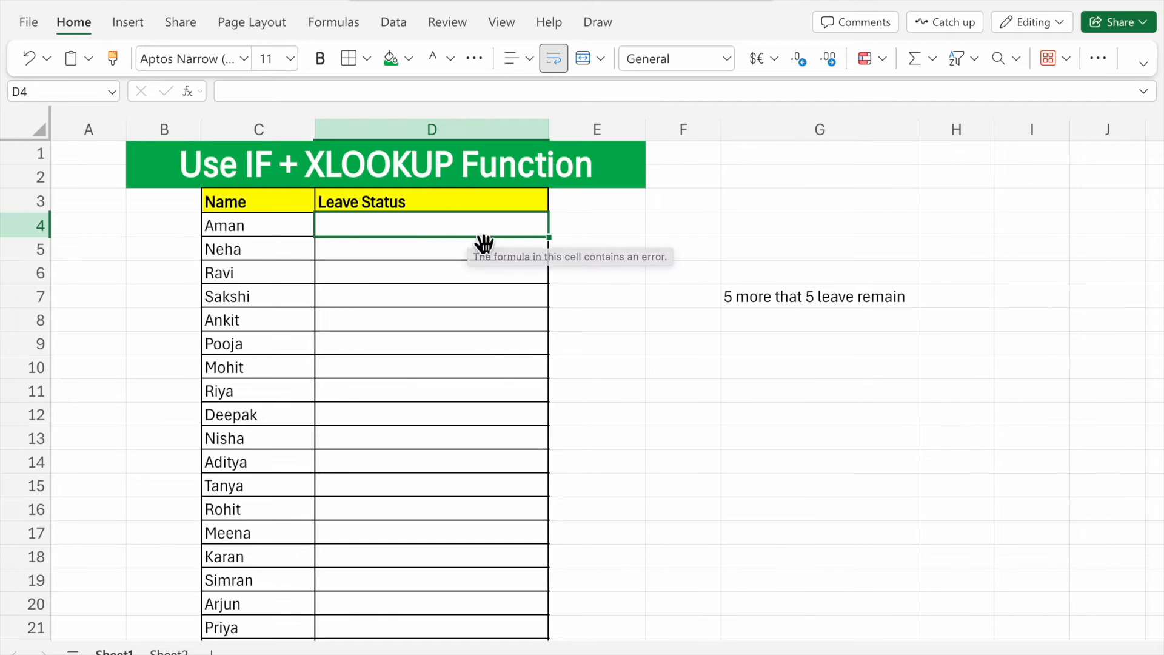
pyautogui.click(743, 287)
pyautogui.press('Delete')
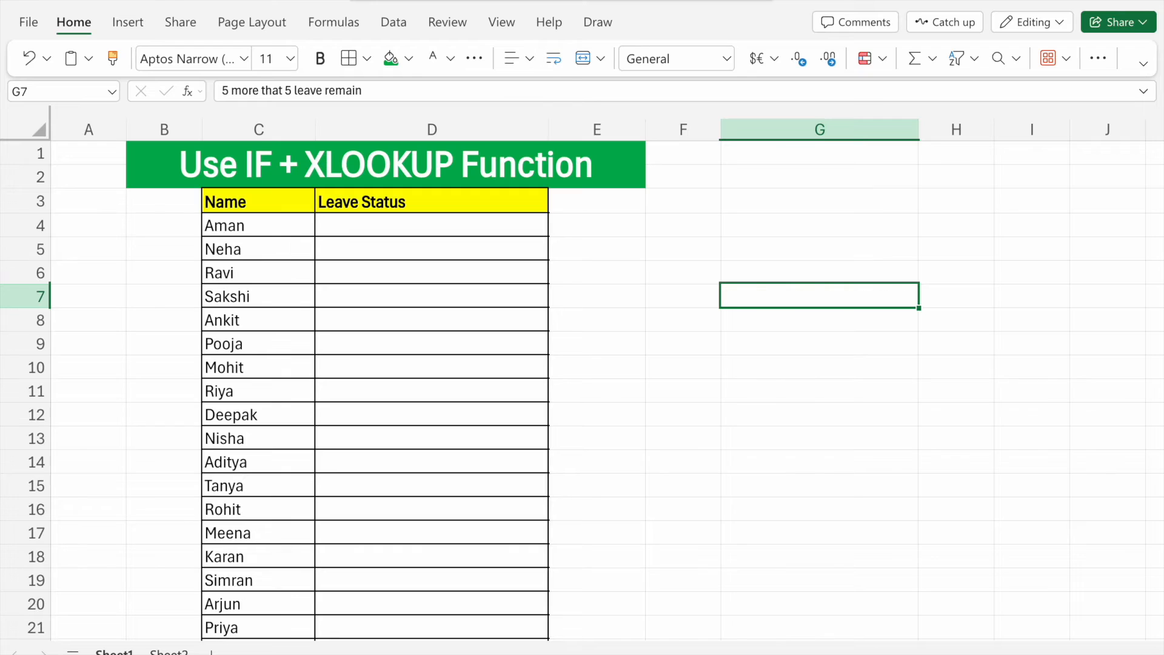
# Step: Start the Leave Status formula in cell D4 with an IF whose logical test is an ISNA check: =IF(ISNA(
pyautogui.click(402, 236)
pyautogui.write('=IF(')
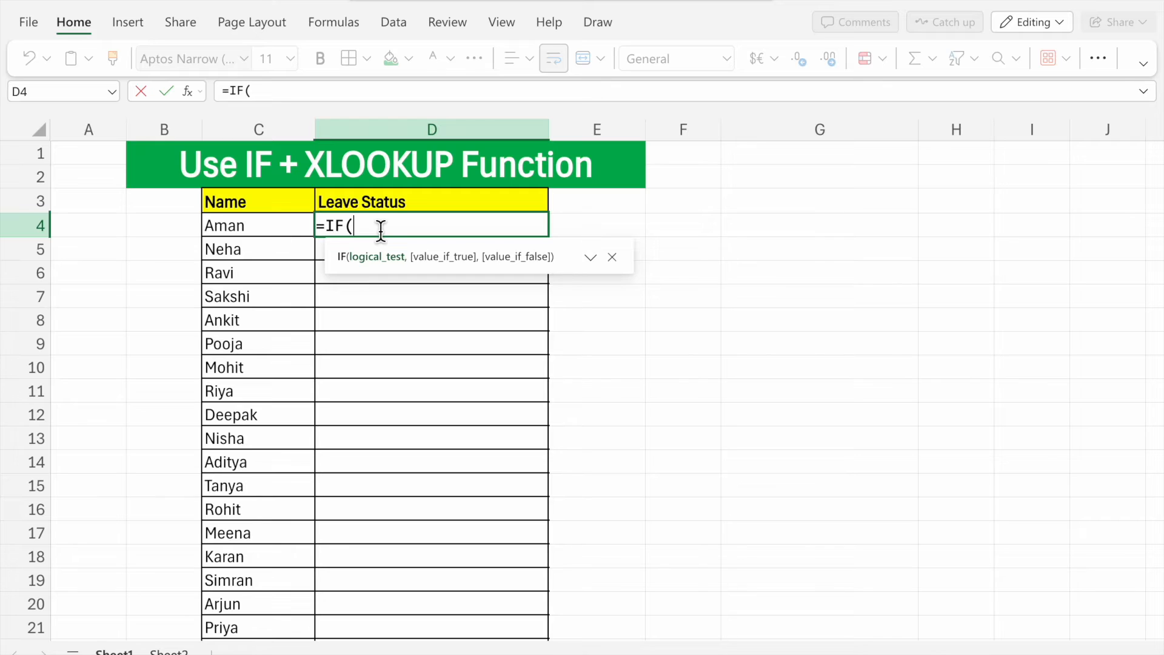
pyautogui.write('isn')
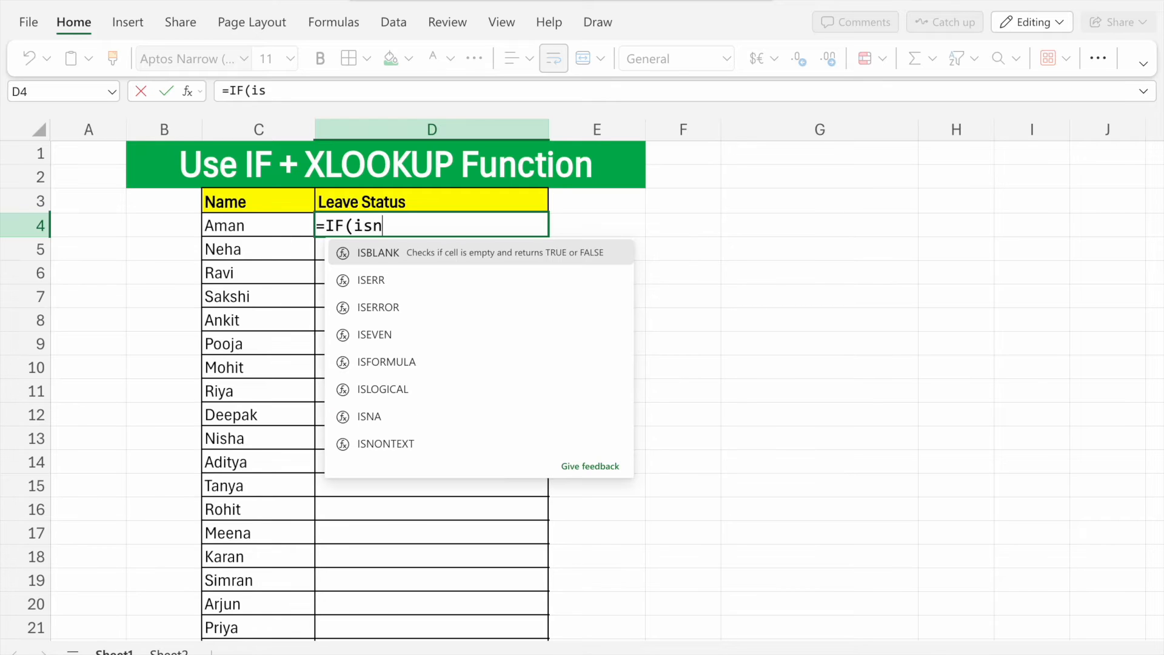
pyautogui.write('a')
pyautogui.click(468, 252)
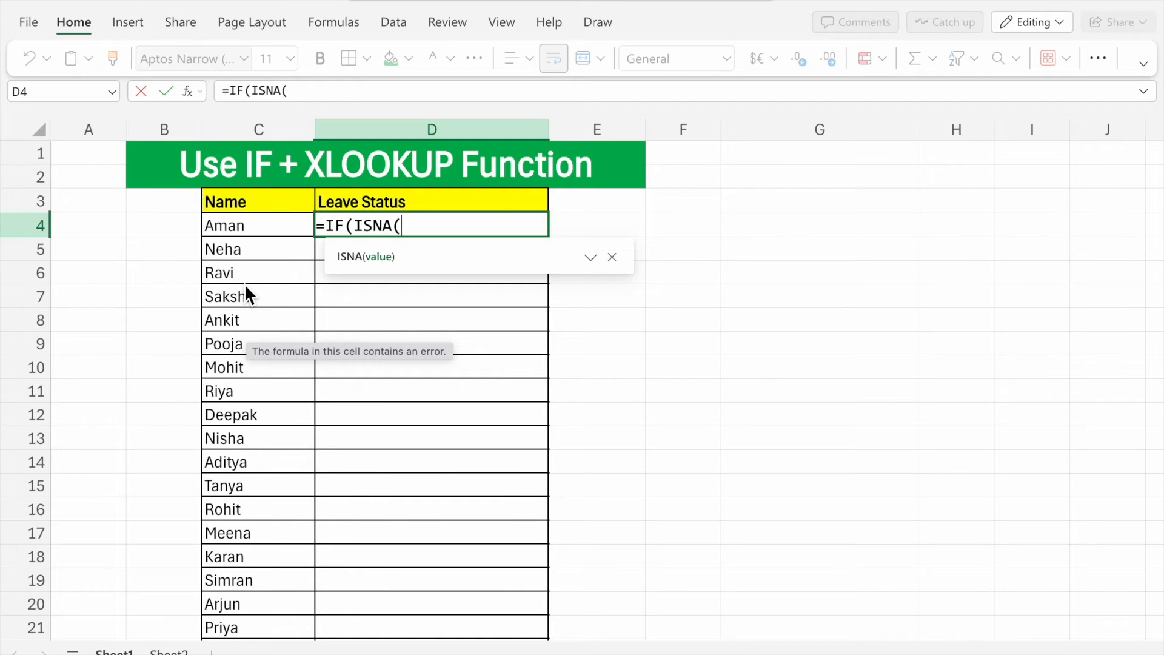
# Step: Nest an XLOOKUP inside the ISNA check, with the name in Sheet1 cell C4 as its lookup value
pyautogui.click(168, 650)
pyautogui.click(114, 650)
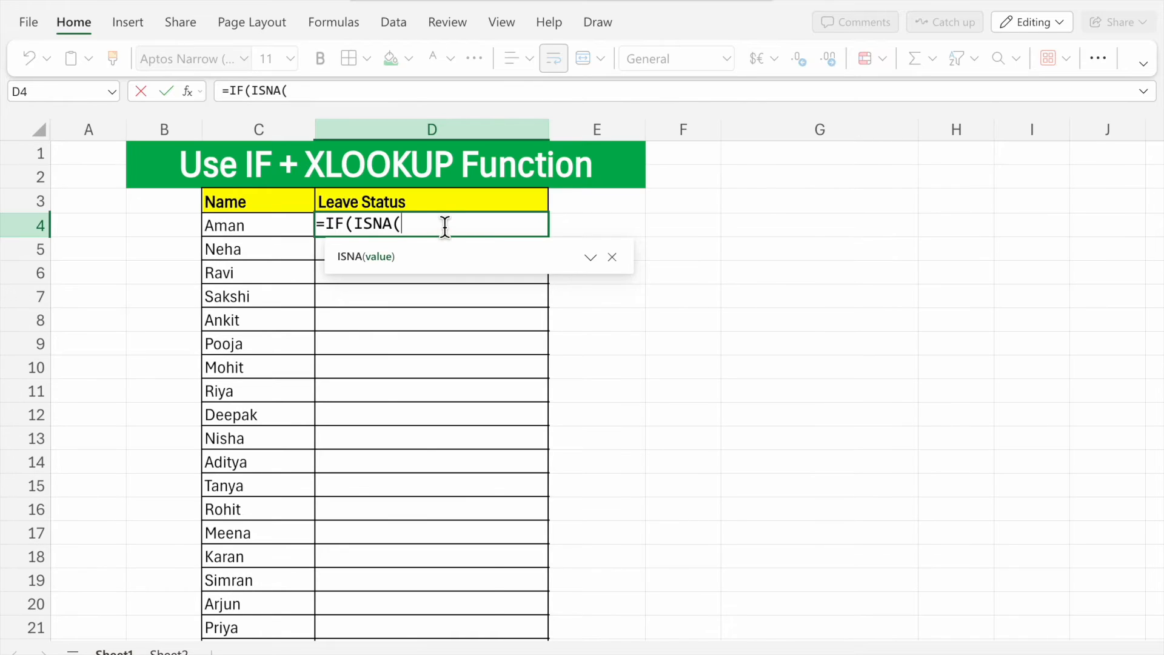
pyautogui.write('xlook')
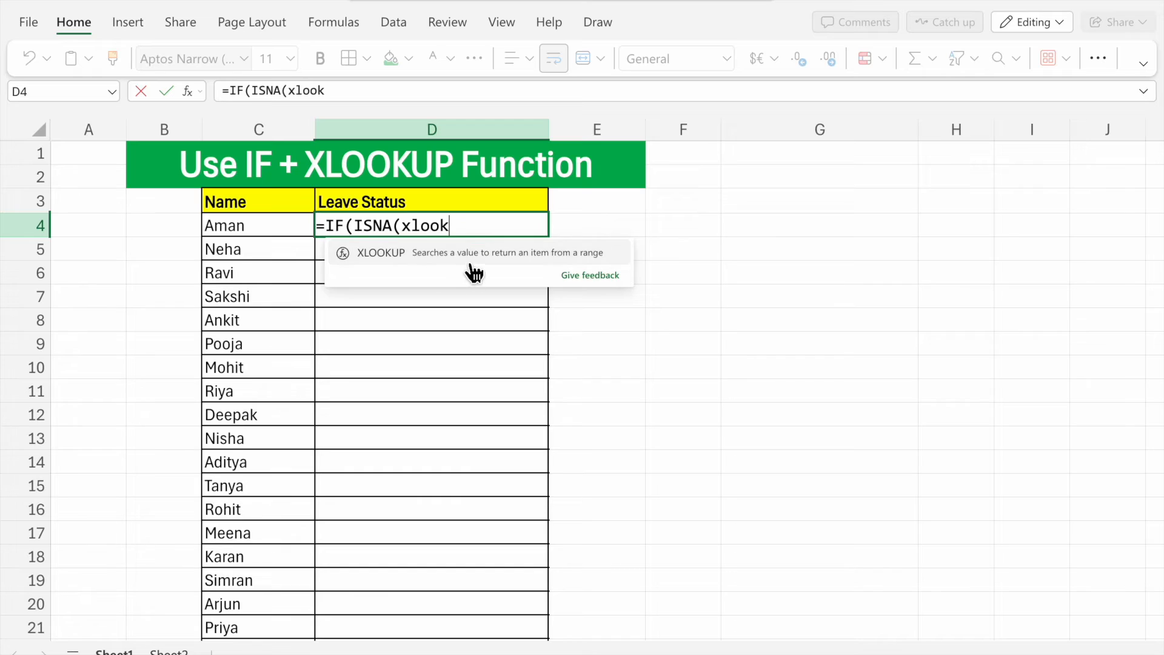
pyautogui.click(470, 258)
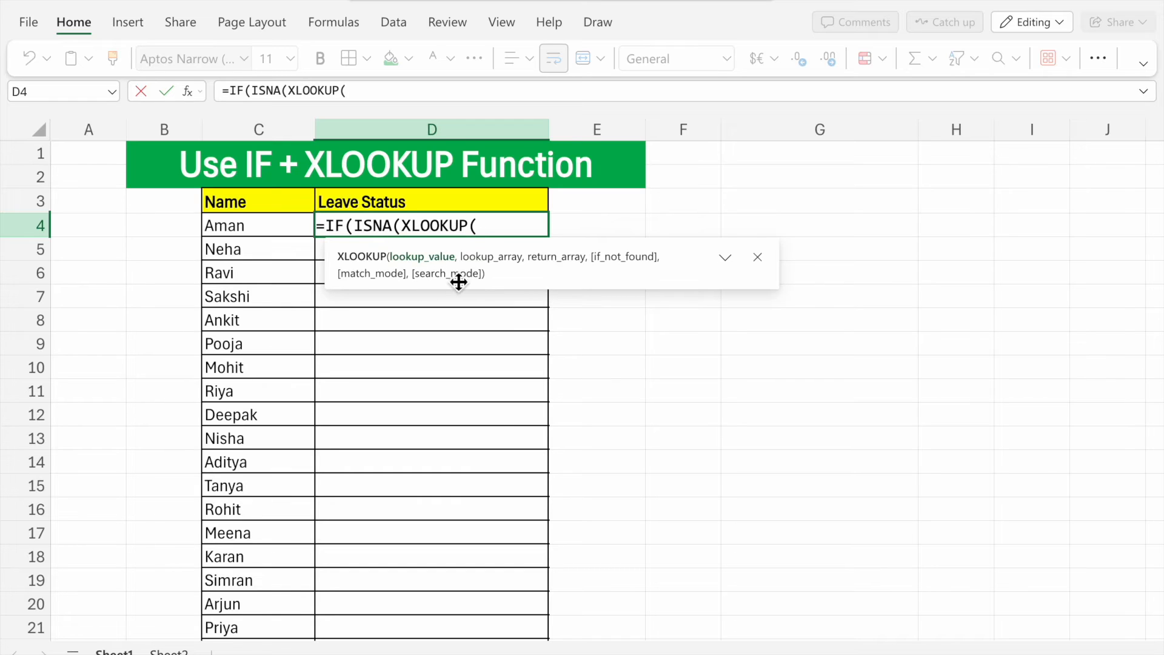
pyautogui.click(283, 235)
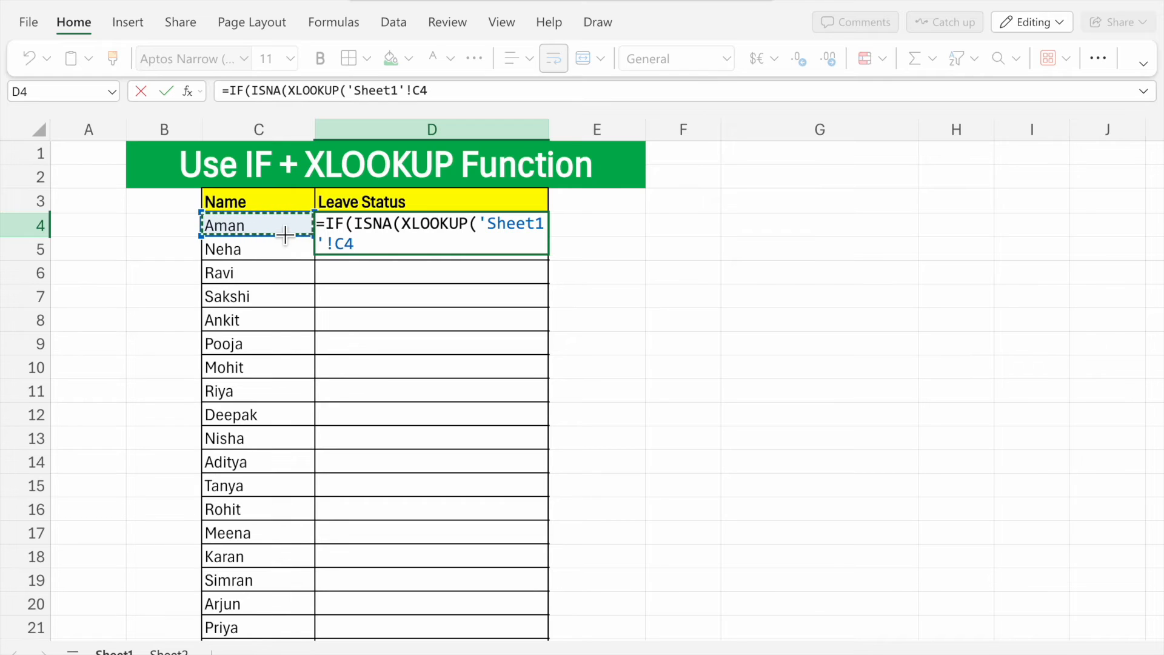
pyautogui.write(',')
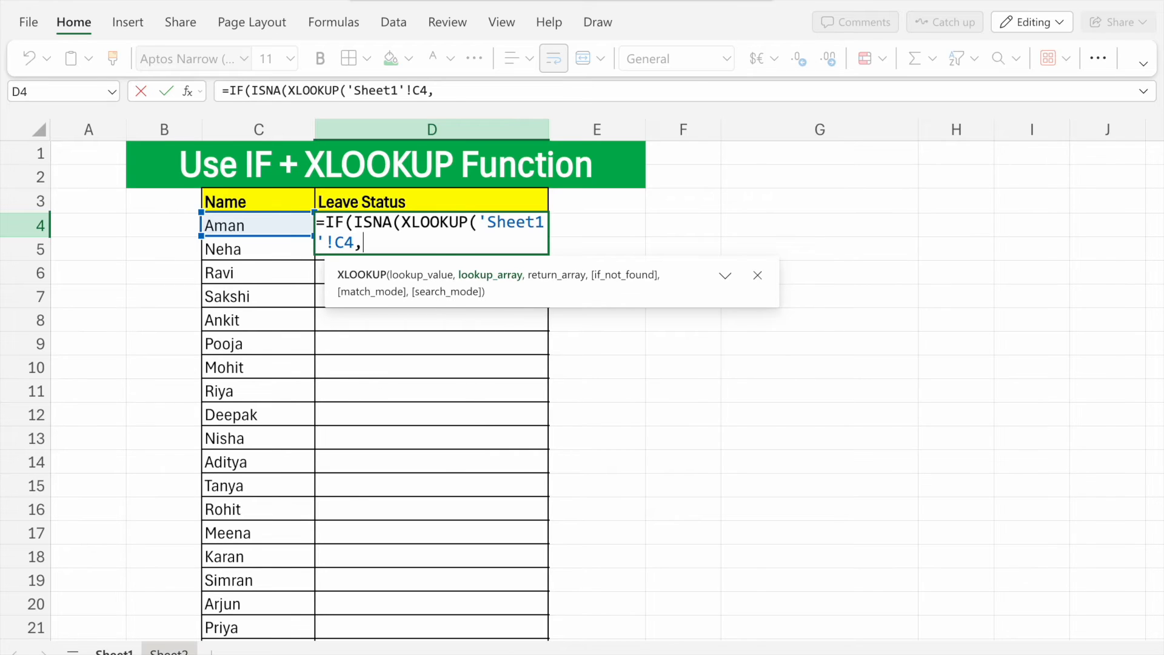
# Step: Give the XLOOKUP Sheet2 D6:D25 as lookup array and E6:E25 as return array, and close the XLOOKUP and ISNA parentheses
pyautogui.click(169, 651)
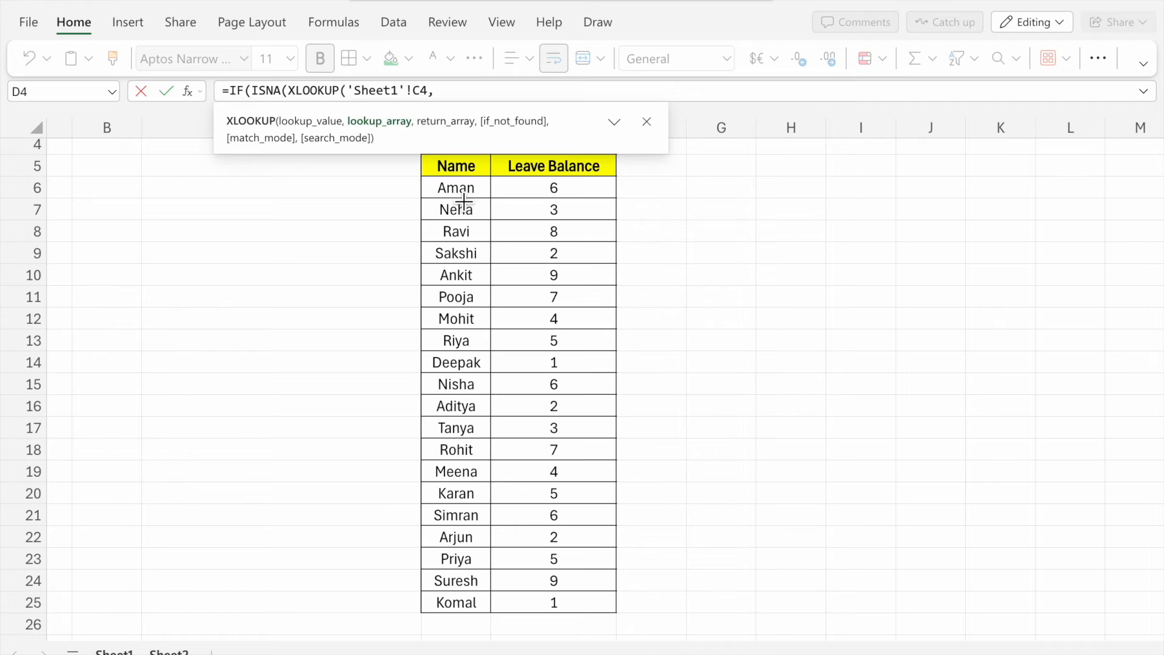
pyautogui.moveTo(464, 194); pyautogui.dragTo(471, 602)
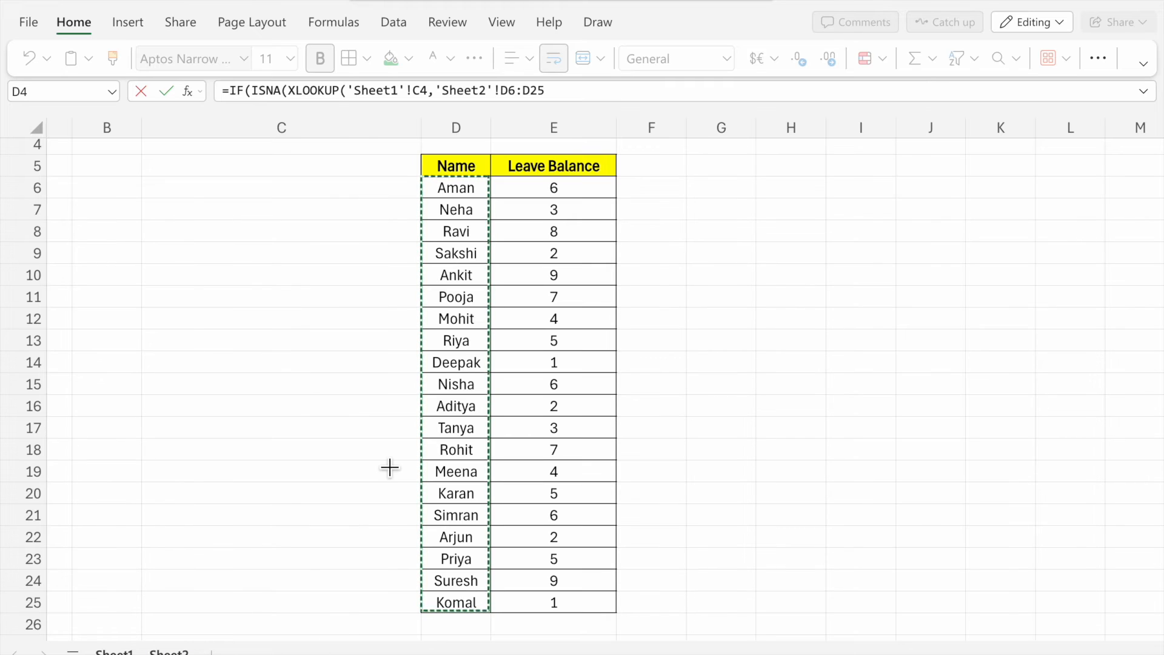
pyautogui.write(',')
pyautogui.moveTo(584, 194); pyautogui.dragTo(564, 608)
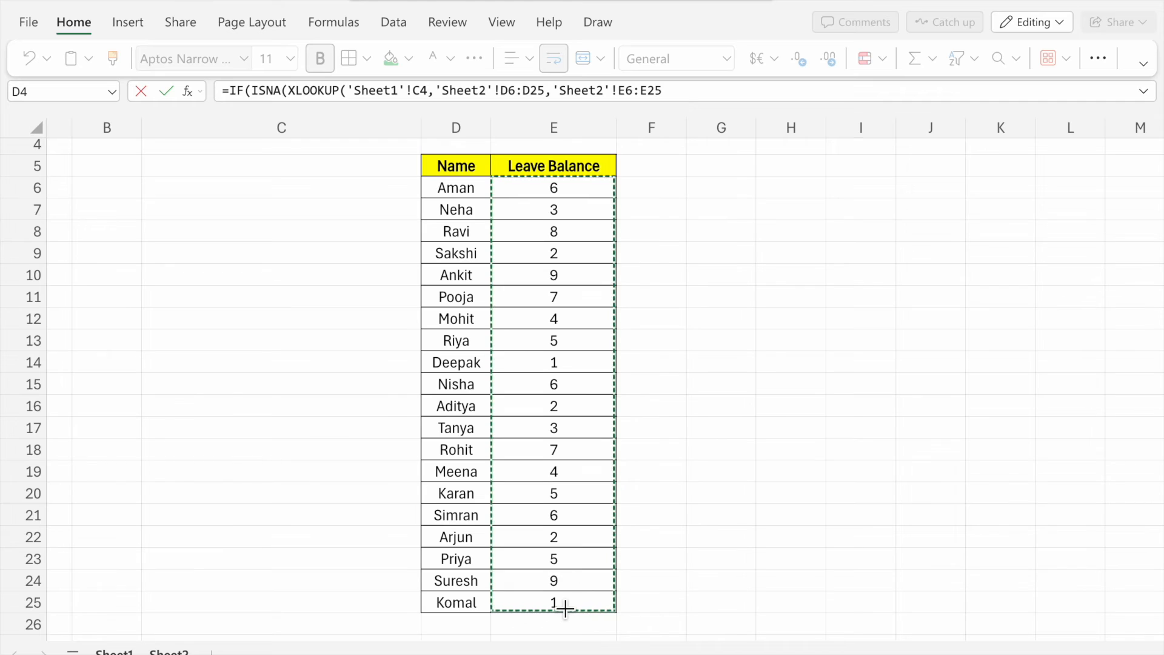
pyautogui.click(114, 650)
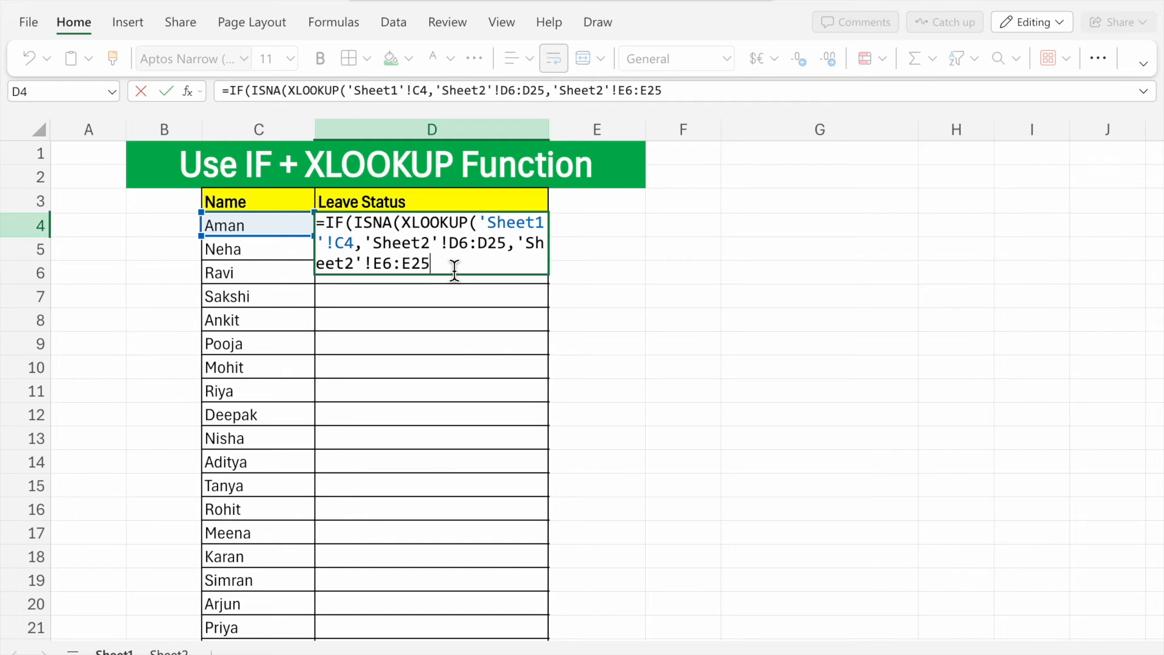
pyautogui.write('0')
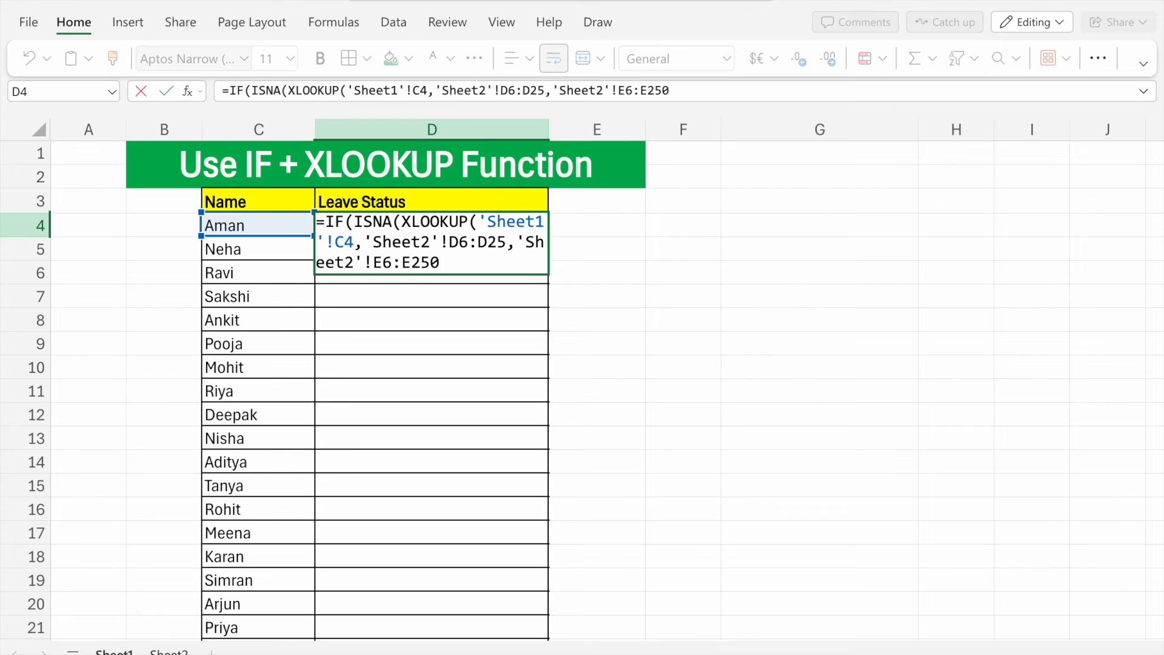
pyautogui.press('BackSpace')
pyautogui.write(')')
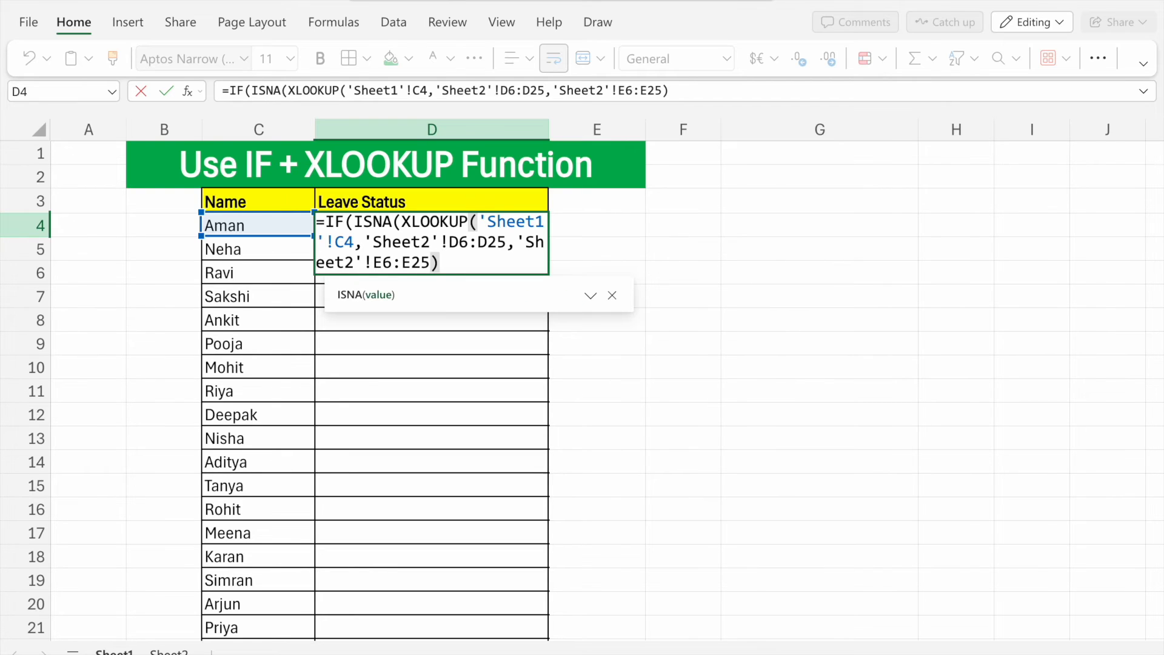
pyautogui.write(')')
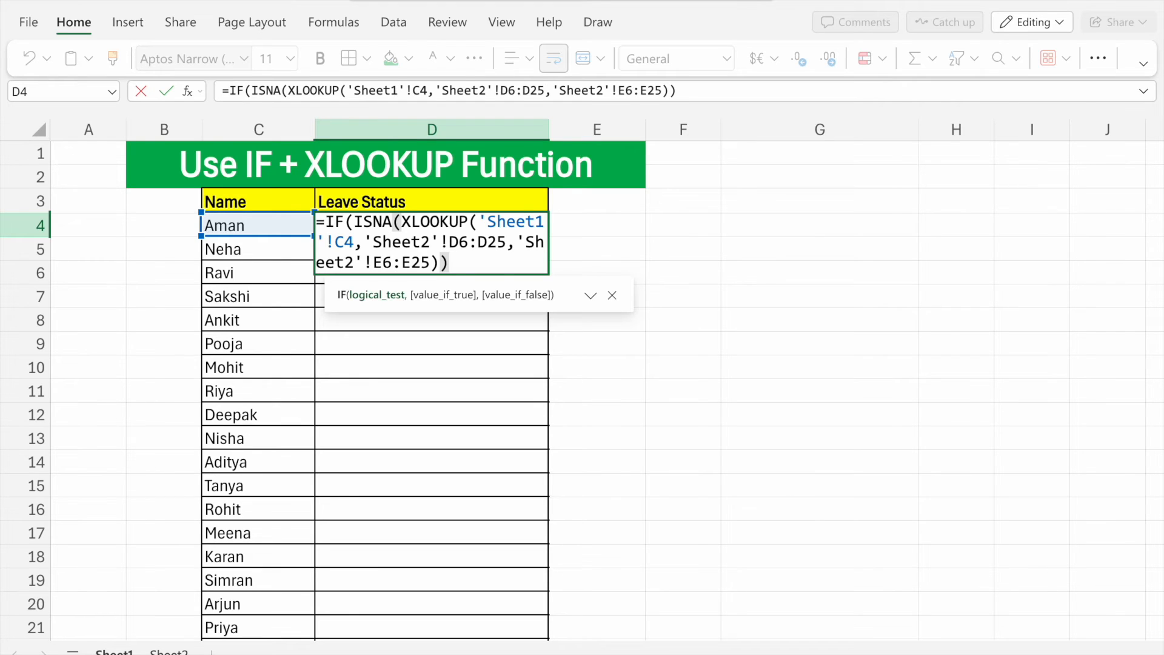
# Step: Set the IF function's value_if_true argument to "Name Not Found" and continue to the value_if_false argument
pyautogui.write(',')
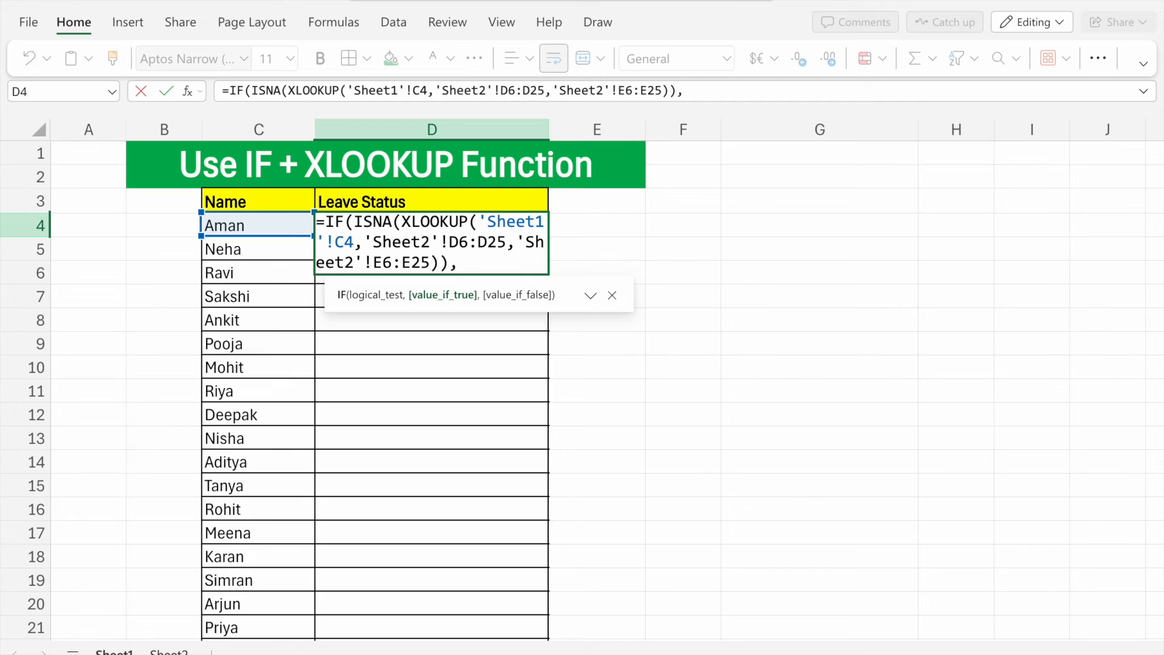
pyautogui.write('"Name Not Found')
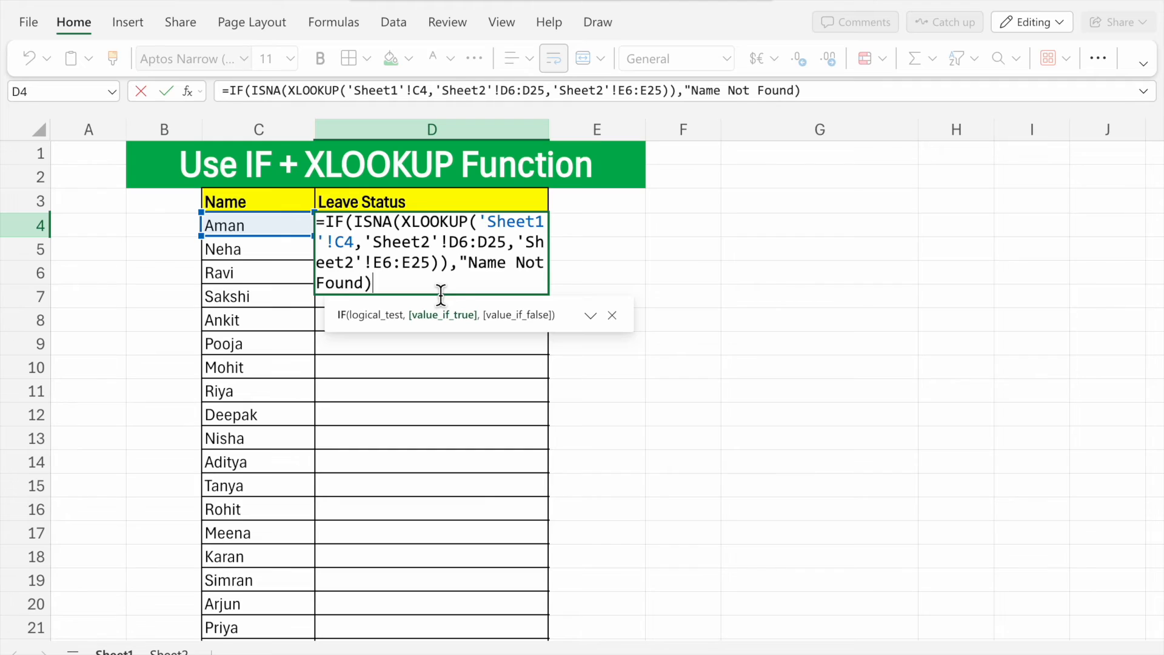
pyautogui.write(',')
pyautogui.write(',')
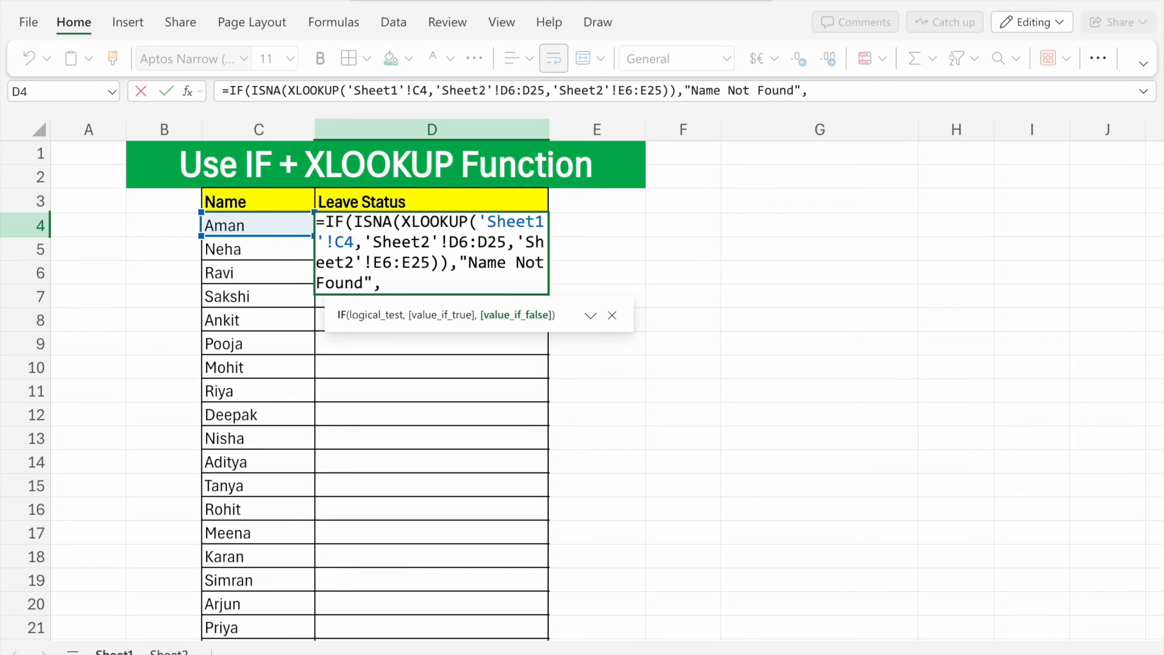
# Step: Nest a second IF as the value_if_false argument, starting its logical test with an XLOOKUP of the name in Sheet1 cell C4
pyautogui.write('IF')
pyautogui.doubleClick(436, 315)
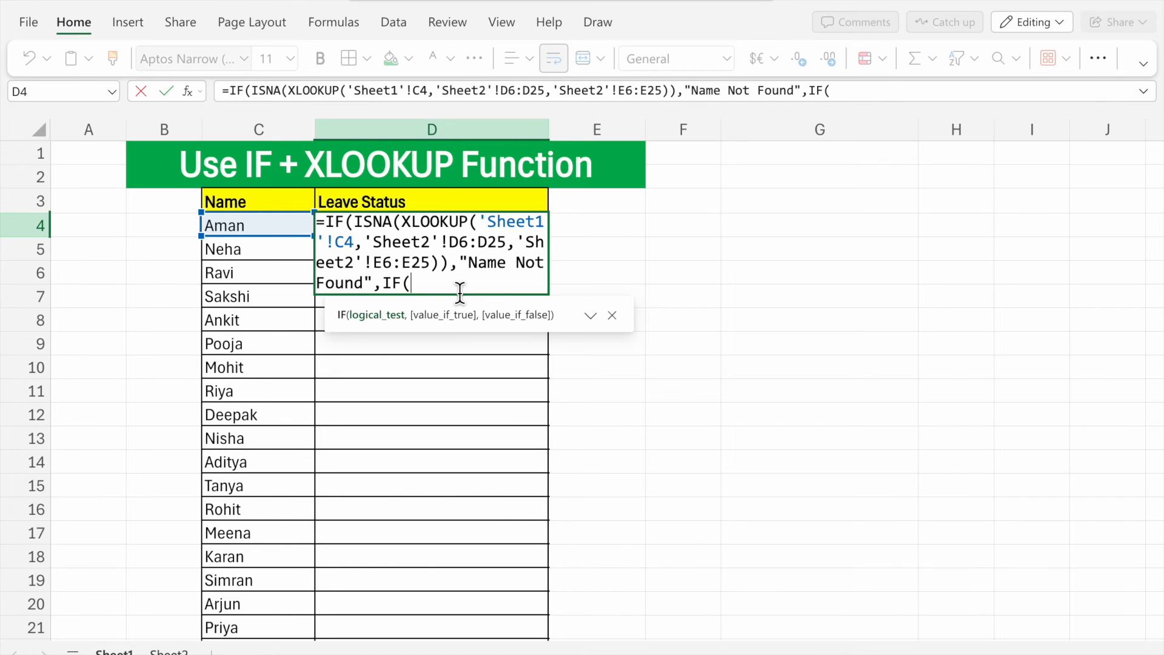
pyautogui.write('xlook')
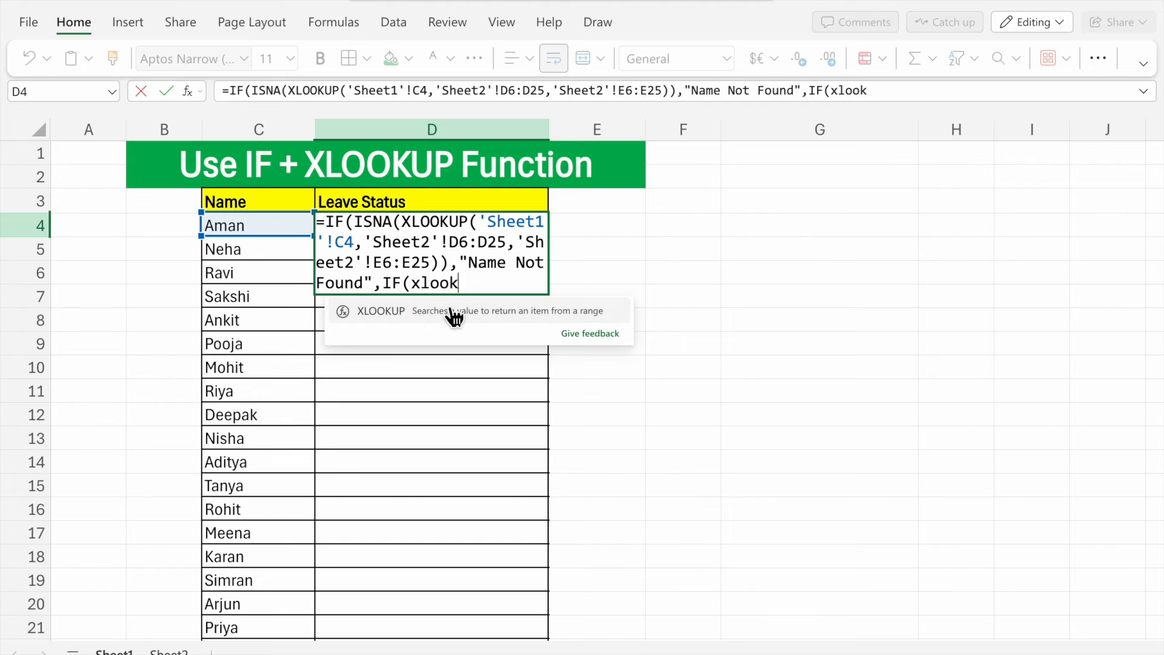
pyautogui.doubleClick(523, 313)
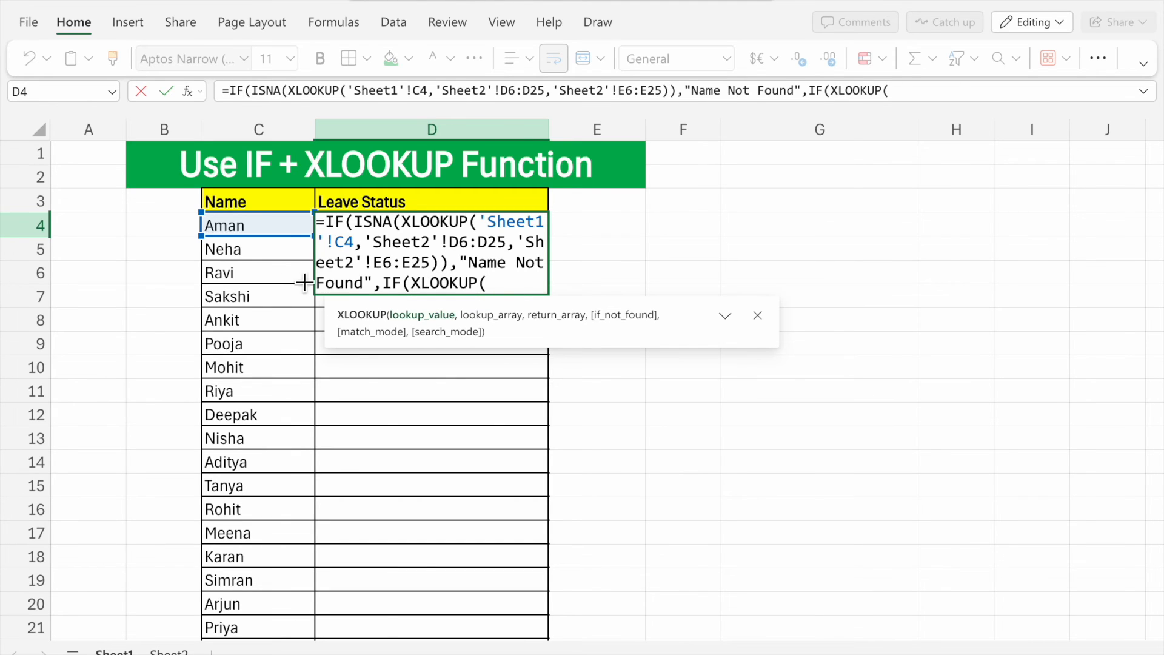
pyautogui.click(279, 227)
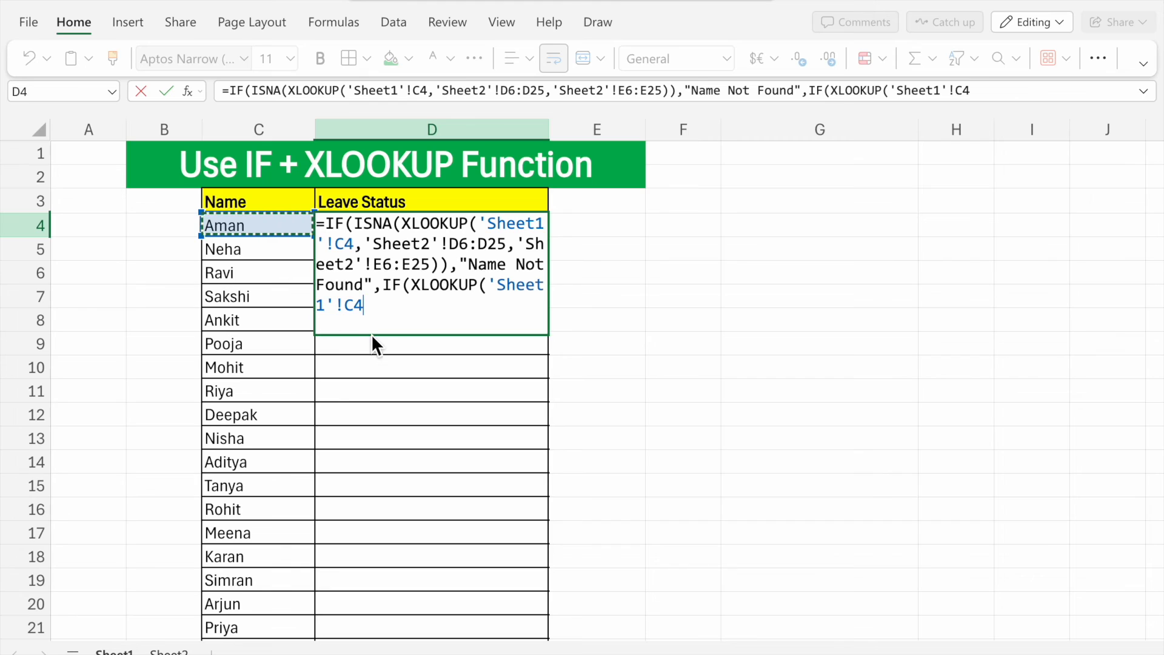
pyautogui.write(',')
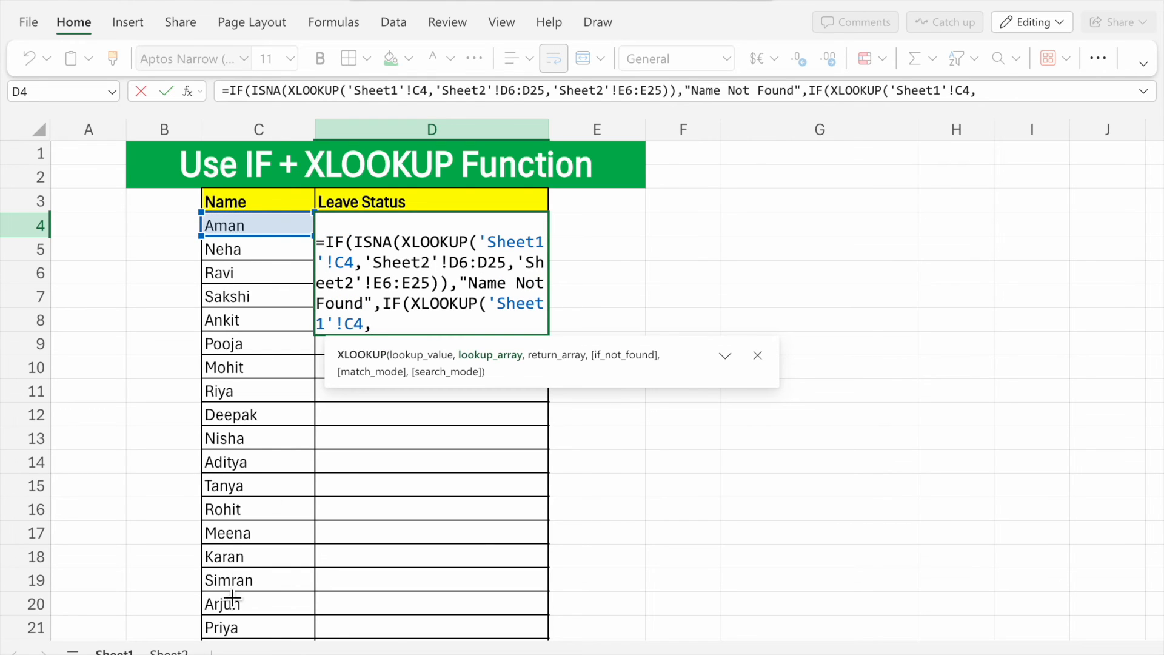
# Step: Give the second XLOOKUP Sheet2 D6:D25 as lookup array and E6:E25 as return array, and close its parenthesis
pyautogui.click(169, 651)
pyautogui.moveTo(471, 192); pyautogui.dragTo(460, 603)
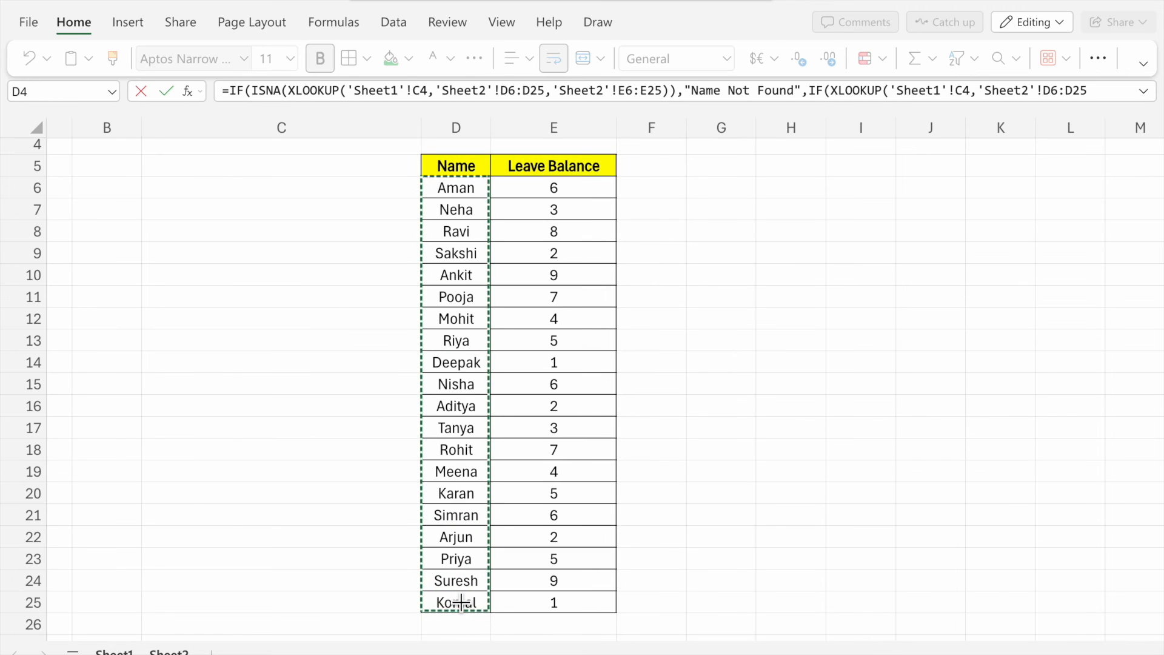
pyautogui.write(',')
pyautogui.moveTo(558, 188); pyautogui.dragTo(550, 608)
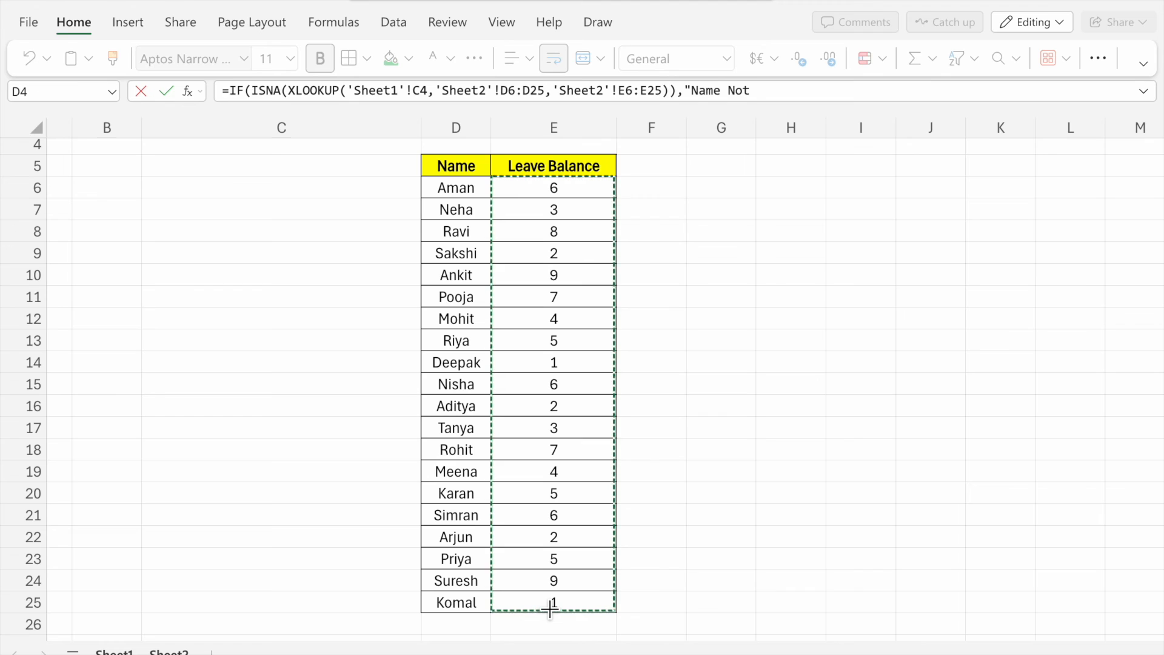
pyautogui.click(114, 651)
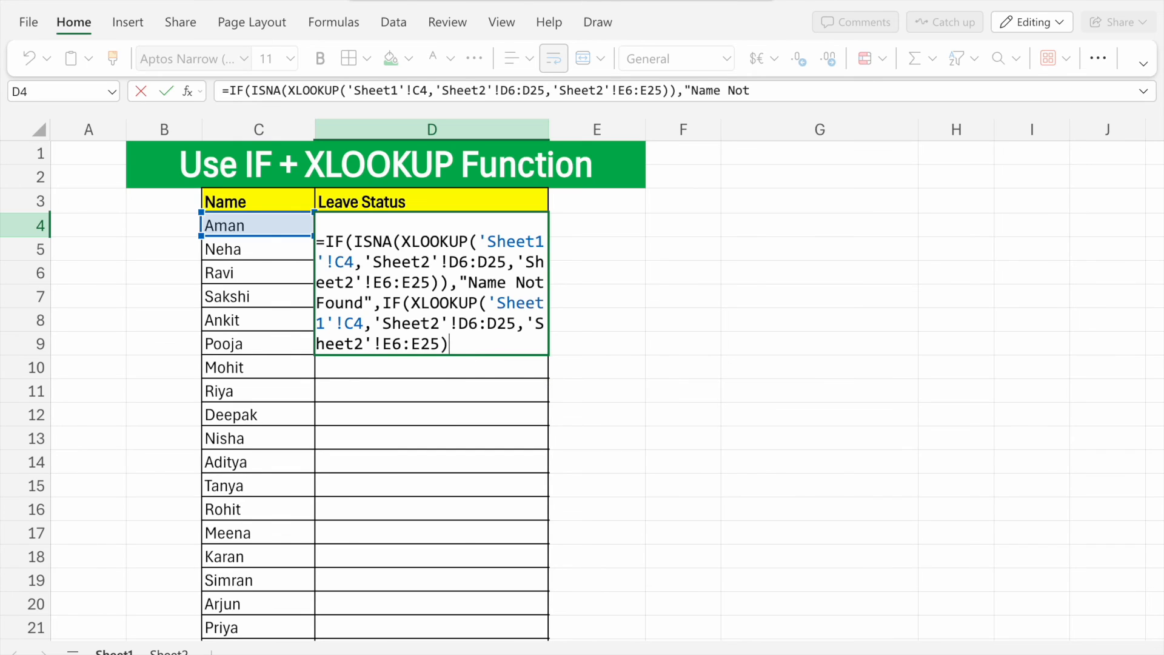
pyautogui.write(')')
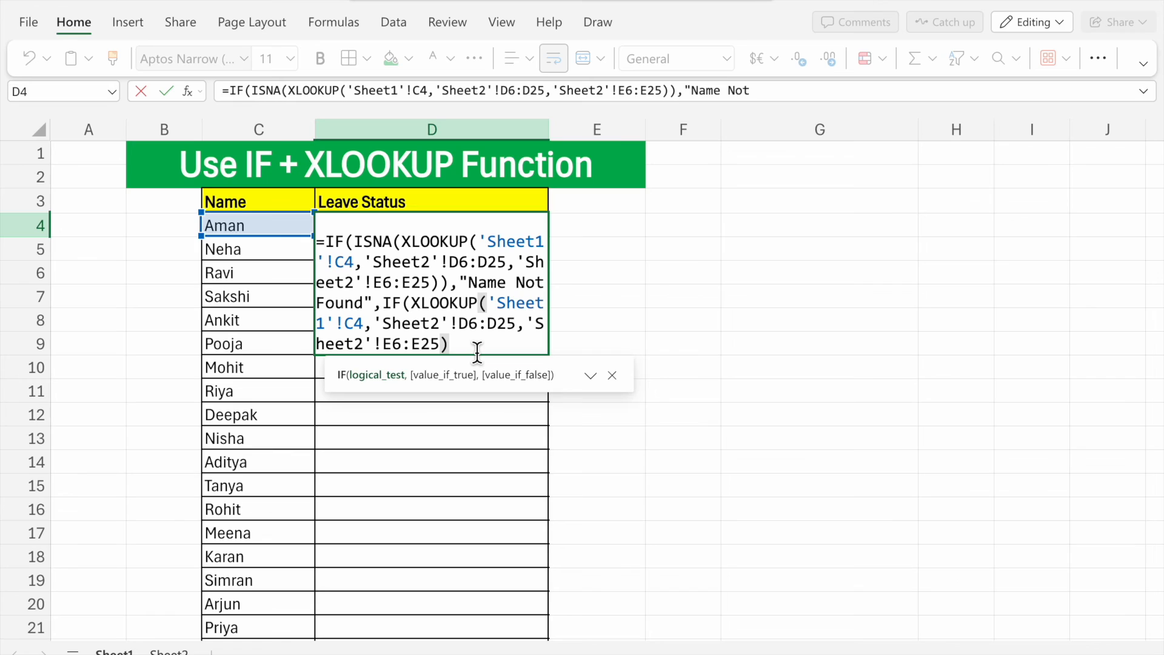
# Step: Complete the nested IF's logical test with >=5 and set its value_if_true argument to "Leave Approved"
pyautogui.write('>')
pyautogui.write('=')
pyautogui.press('BackSpace')
pyautogui.write('=5')
pyautogui.write(',"Lea')
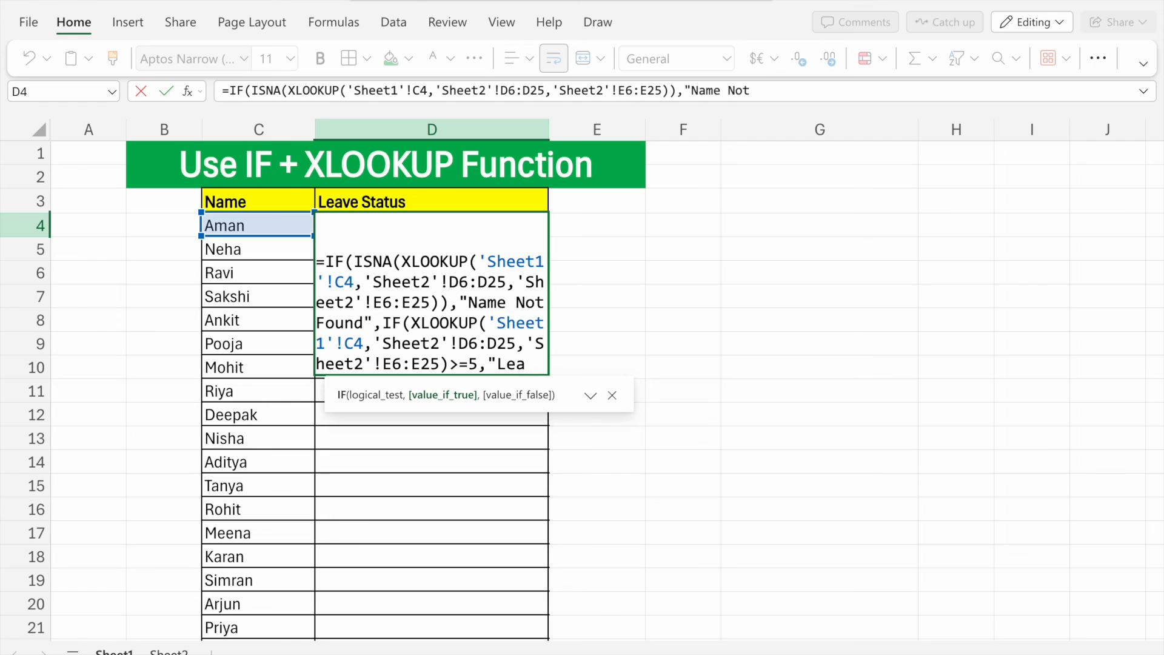
pyautogui.write('ve Ap')
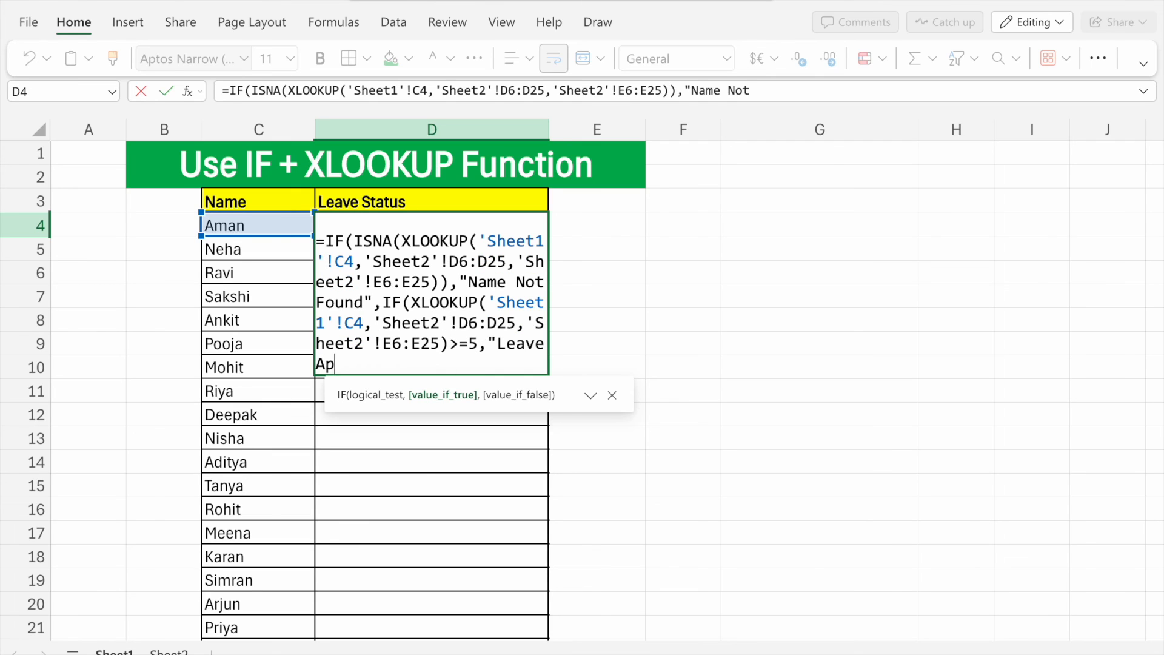
pyautogui.write('proved",')
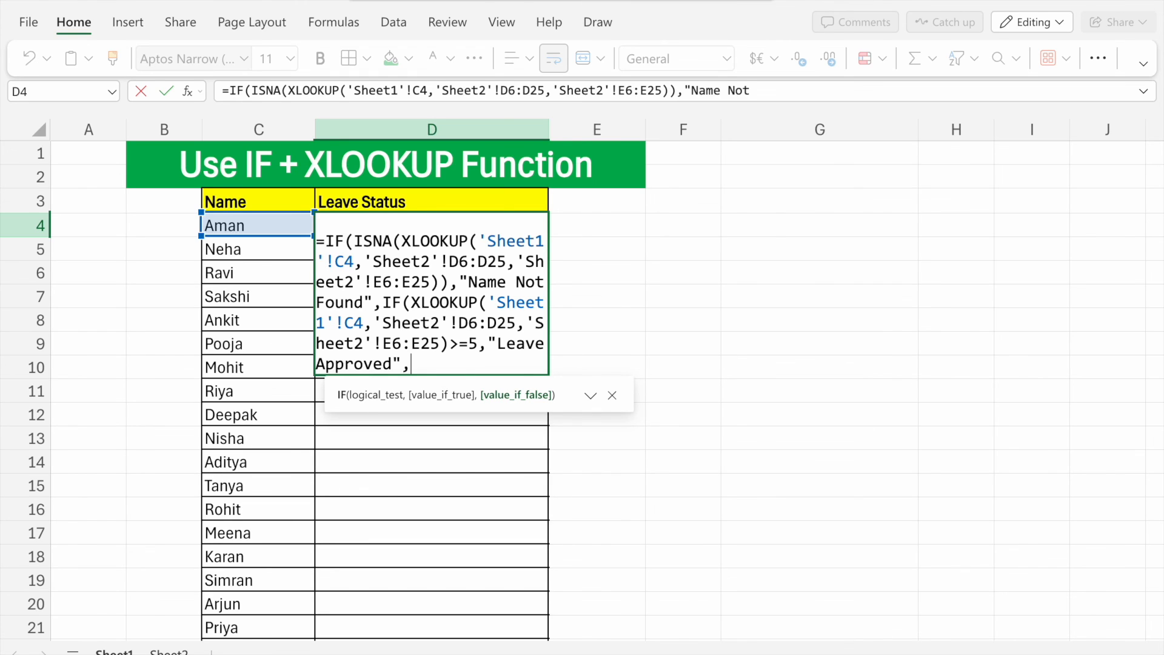
# Step: Set the nested IF's value_if_false argument to "Leave Rejected", close both IF parentheses and enter the formula in D4
pyautogui.write('L')
pyautogui.press('BackSpace')
pyautogui.write('Leave Rejecte')
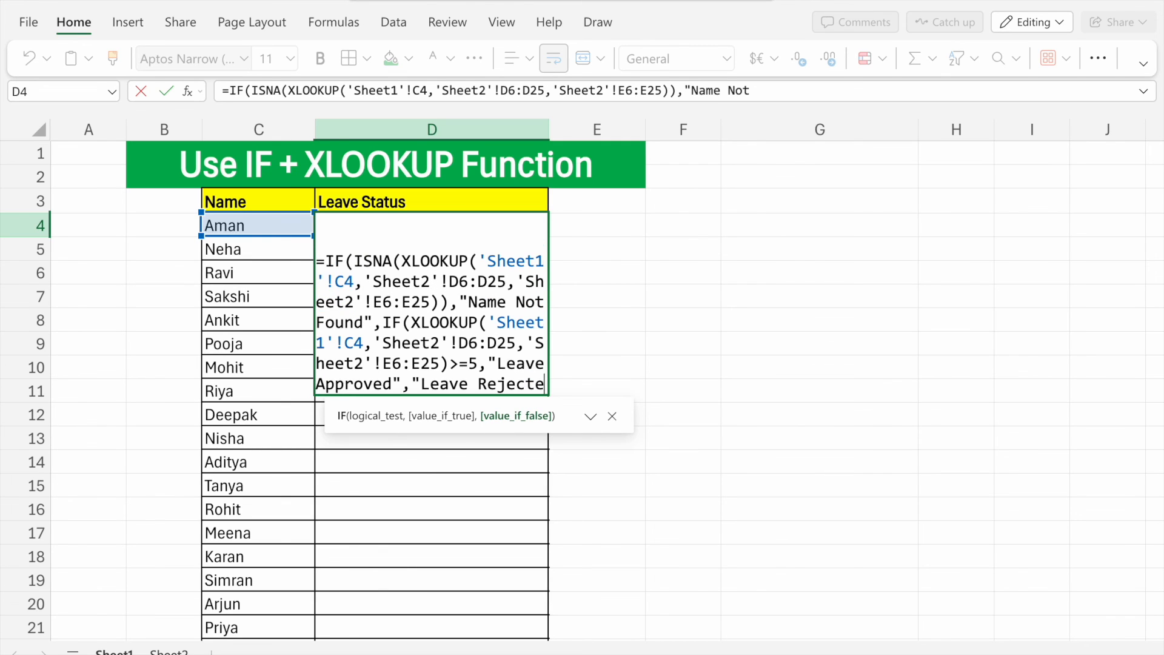
pyautogui.write('d')
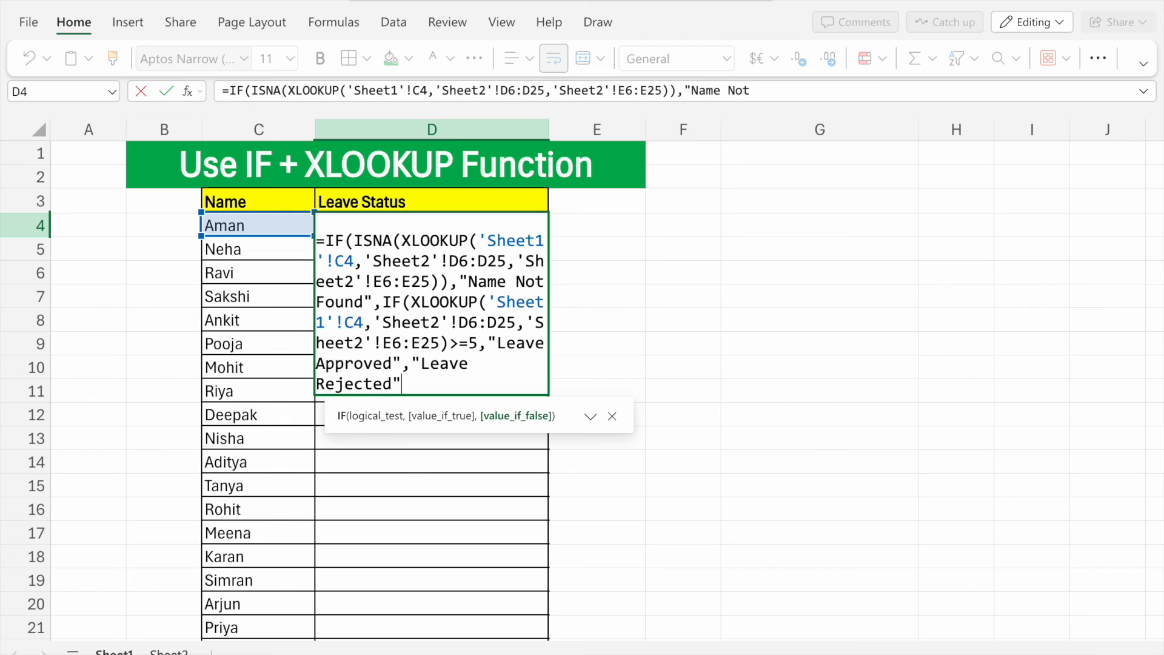
pyautogui.write('"))')
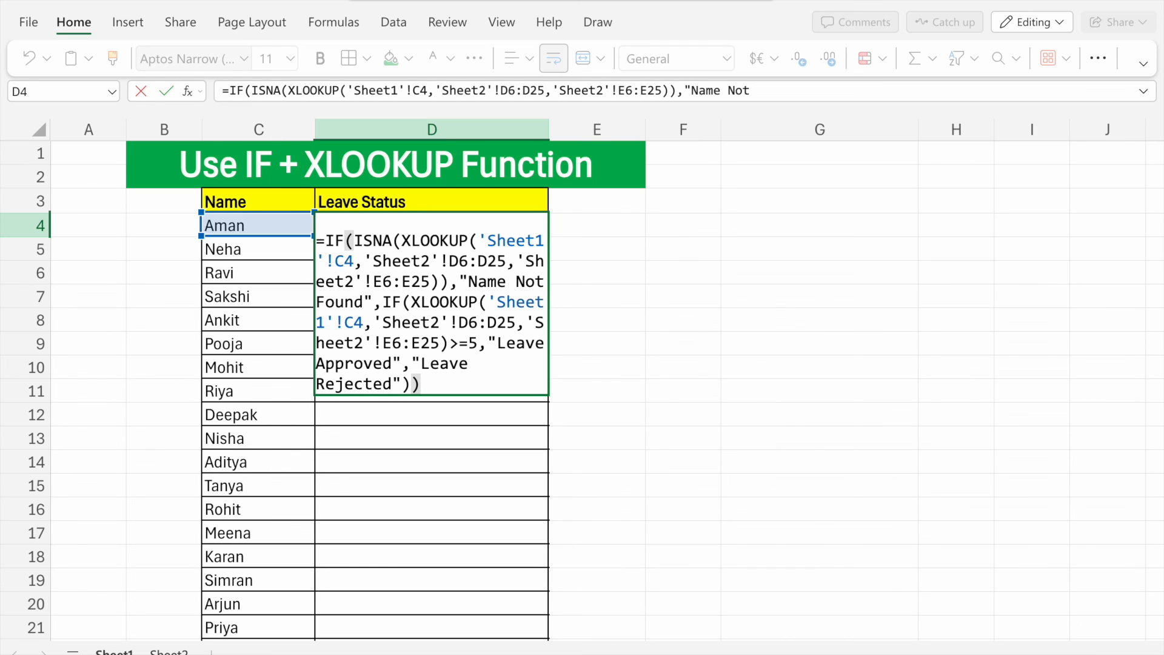
pyautogui.press('Return')
# Step: Fill the Leave Status formula from cell D4 down to D23 for all employees
pyautogui.click(486, 225)
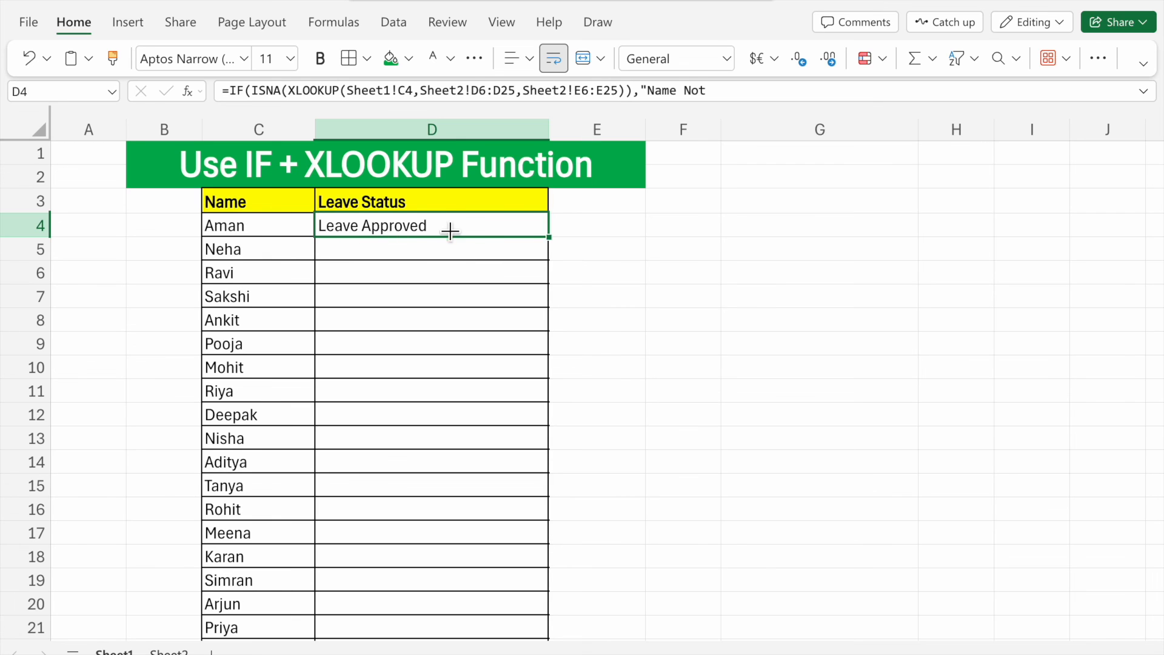
pyautogui.moveTo(554, 241)
pyautogui.mouseDown()
pyautogui.moveTo(460, 626)
pyautogui.moveTo(491, 472)
pyautogui.mouseUp()
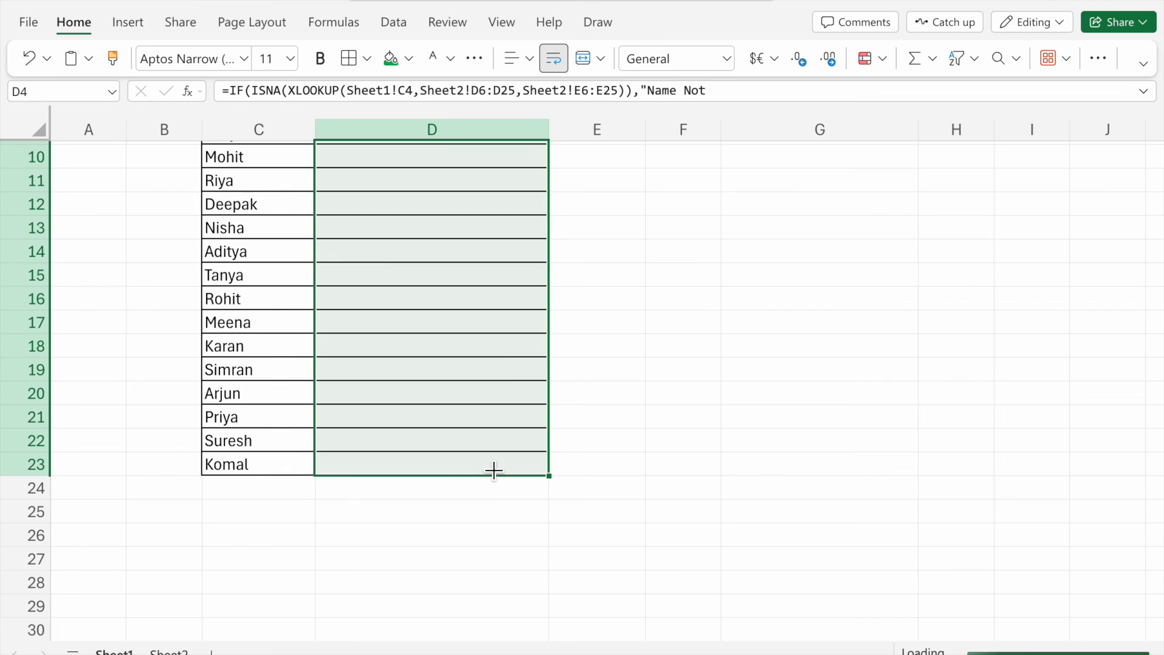
pyautogui.scroll(3, 493, 371)
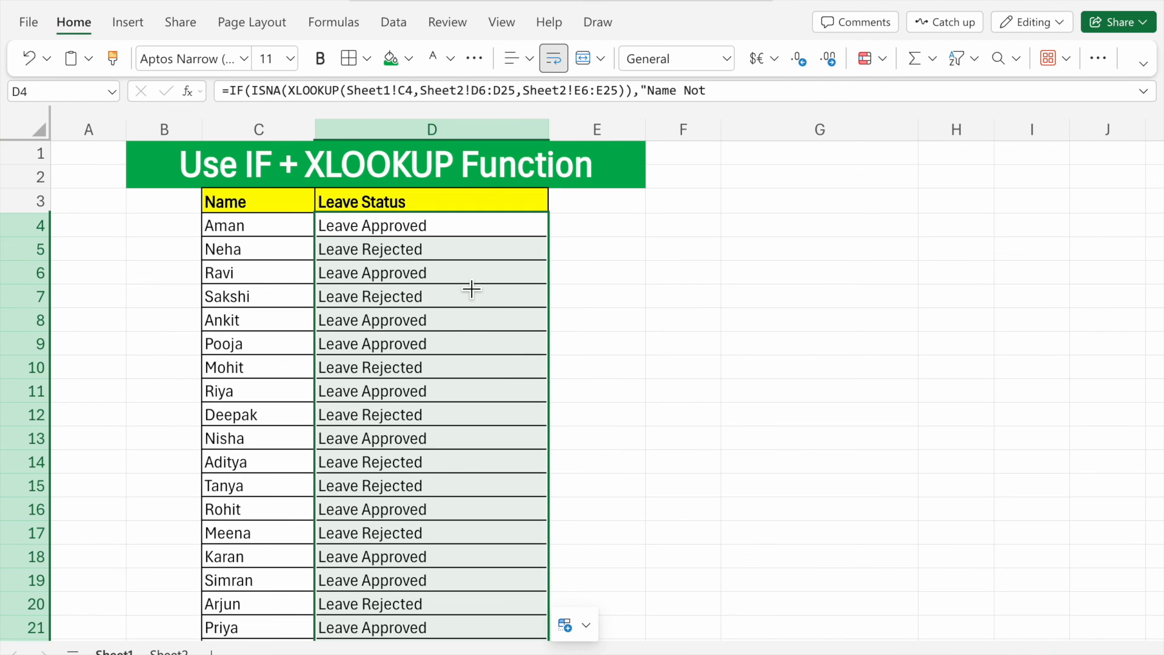
pyautogui.click(447, 269)
pyautogui.click(456, 257)
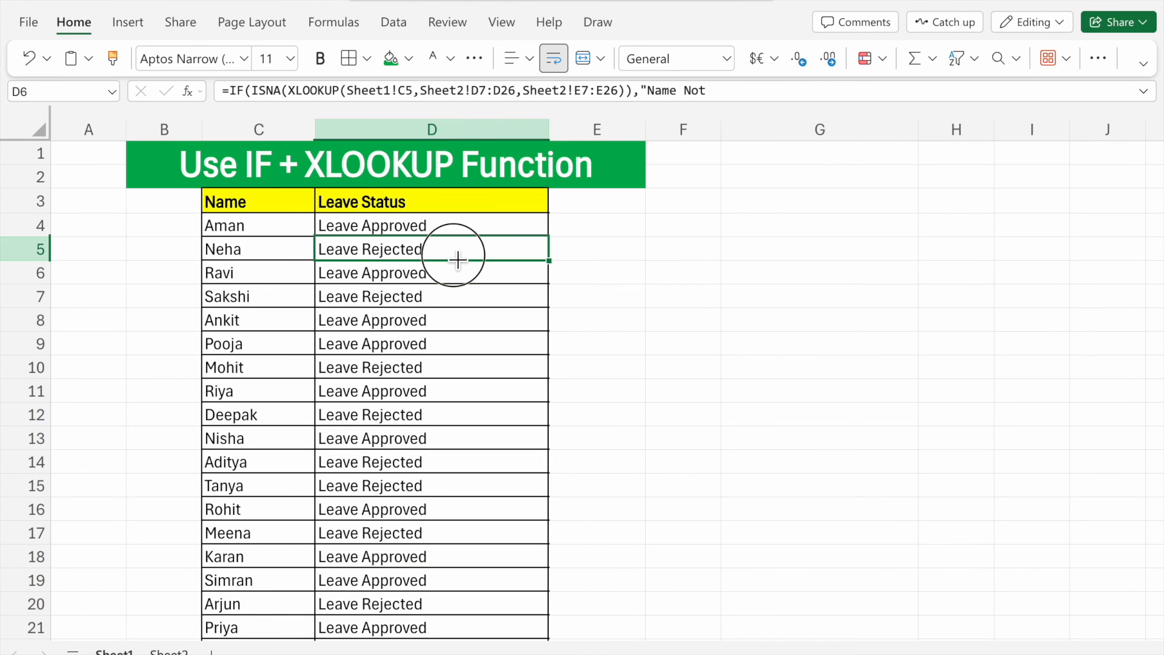